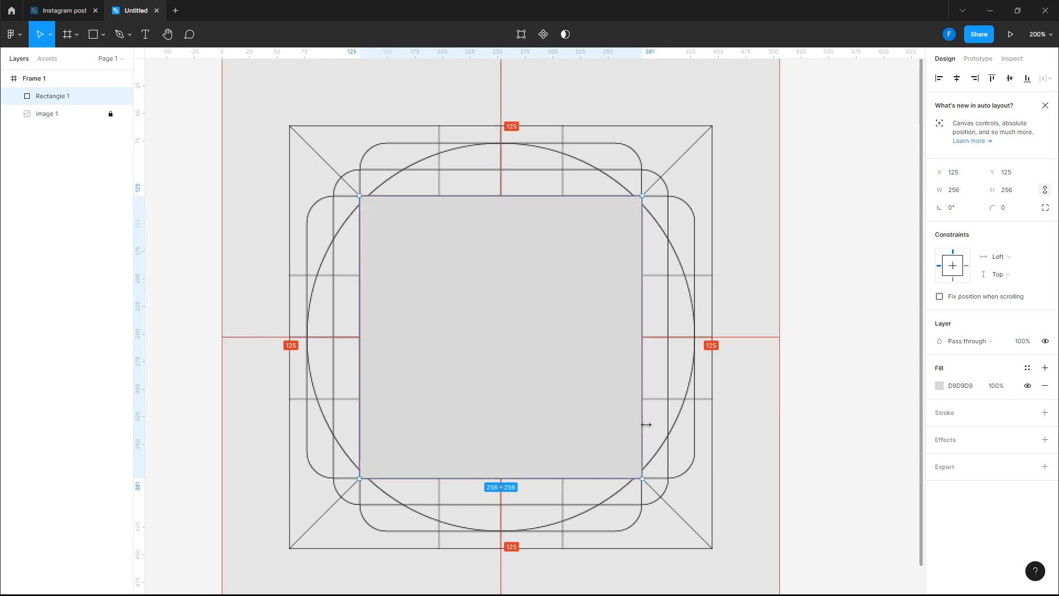
# Widen the rectangle symmetrically to 352 × 256 to match the grid's wide keyline and round its corners to 25
pyautogui.moveTo(644, 340); pyautogui.dragTo(694, 340)
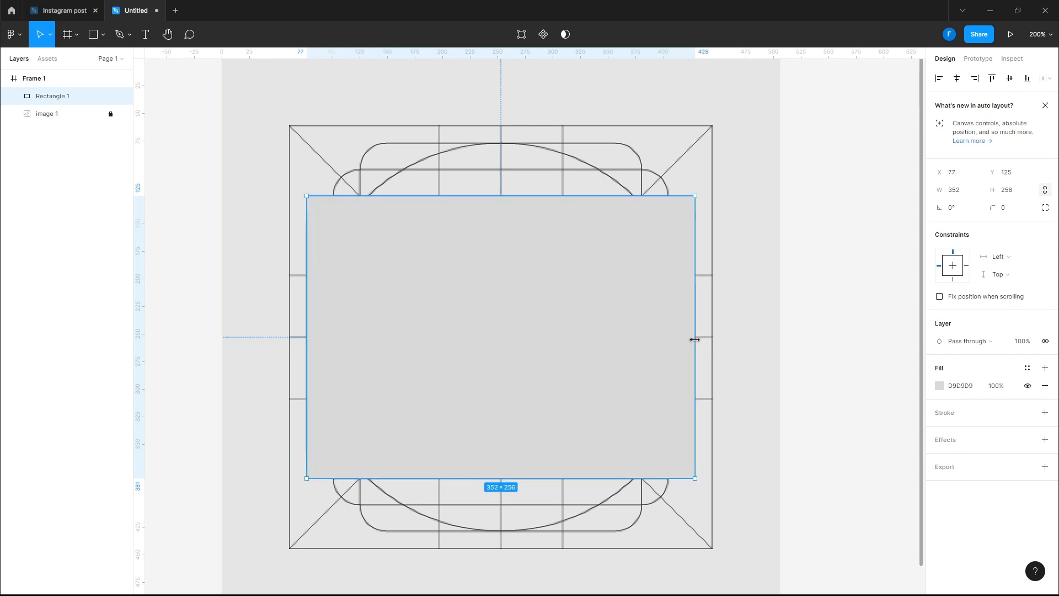
pyautogui.moveTo(688, 204); pyautogui.dragTo(672, 232)
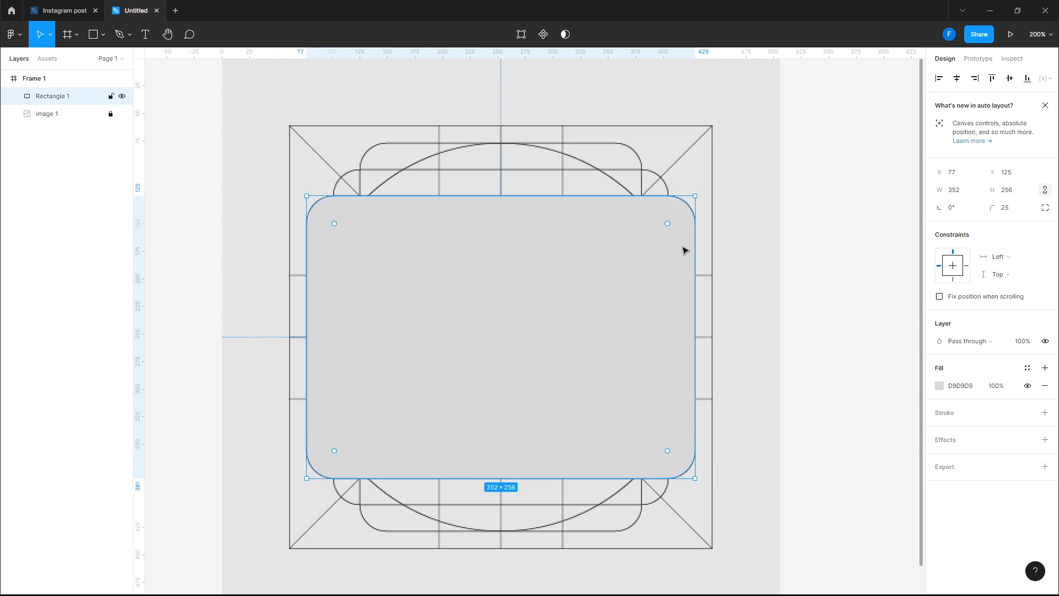
# Hide the rounded rectangle and draw a 160 × 160 circle from the centre over the grid's inner circle
pyautogui.click(122, 96)
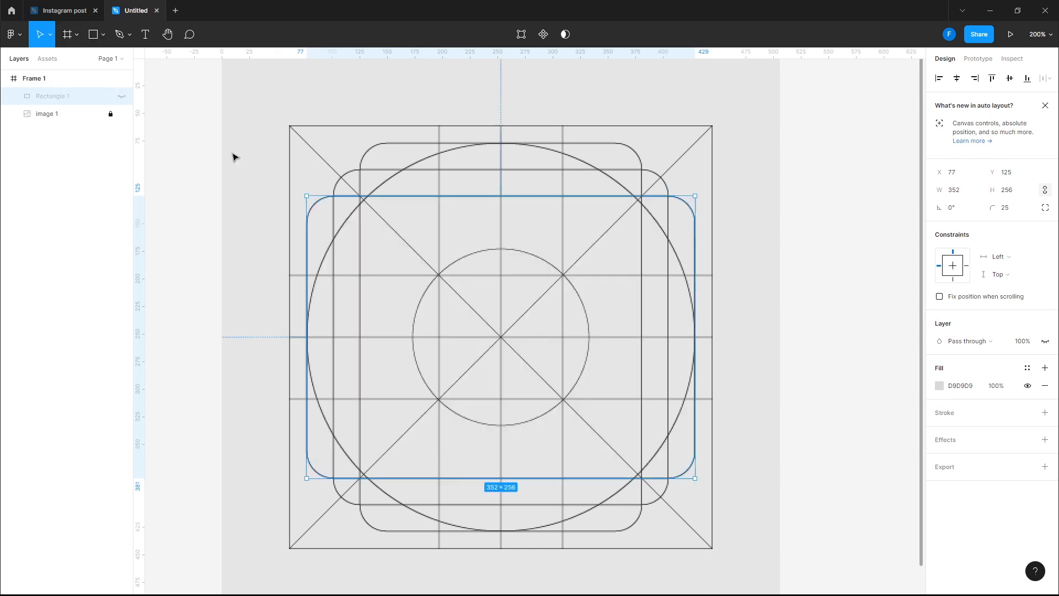
pyautogui.press('o')
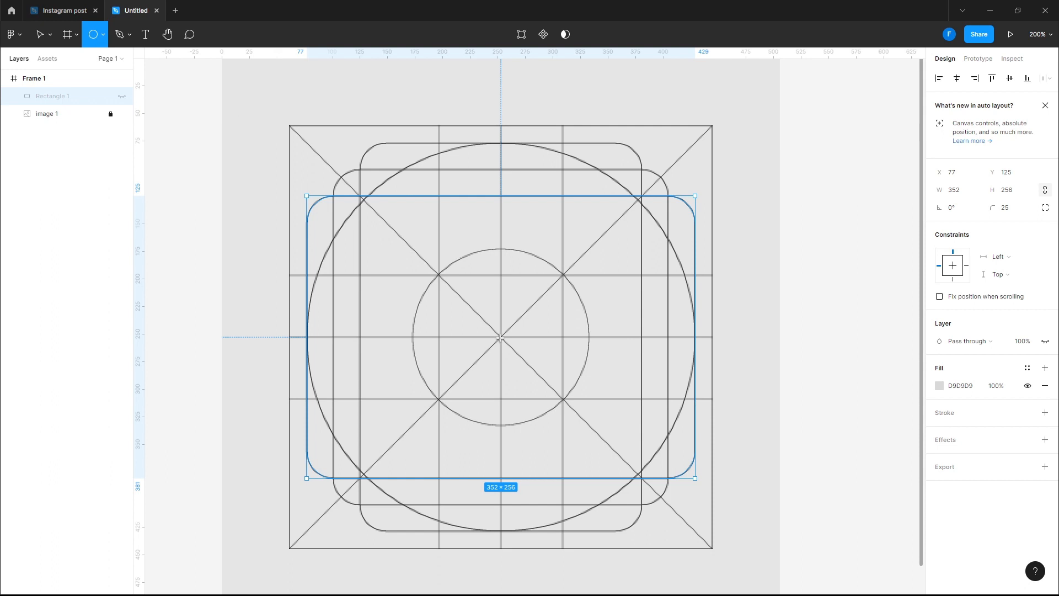
pyautogui.moveTo(500, 337); pyautogui.dragTo(578, 425)
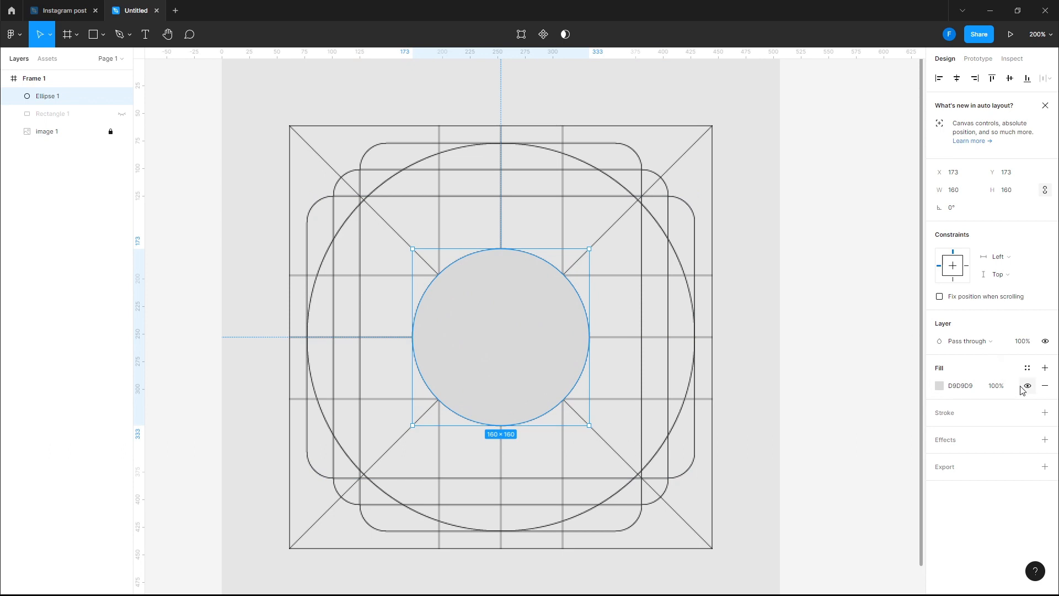
# Replace the circle's fill with a centred black stroke of weight 12 and shrink the circle to 148 × 148 about its centre
pyautogui.click(1045, 412)
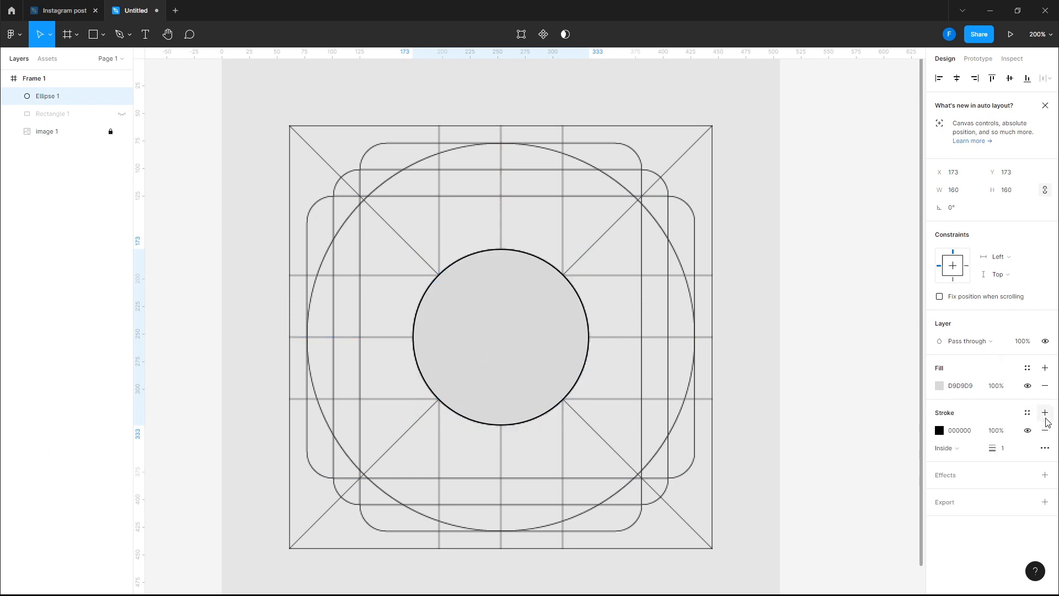
pyautogui.click(1045, 385)
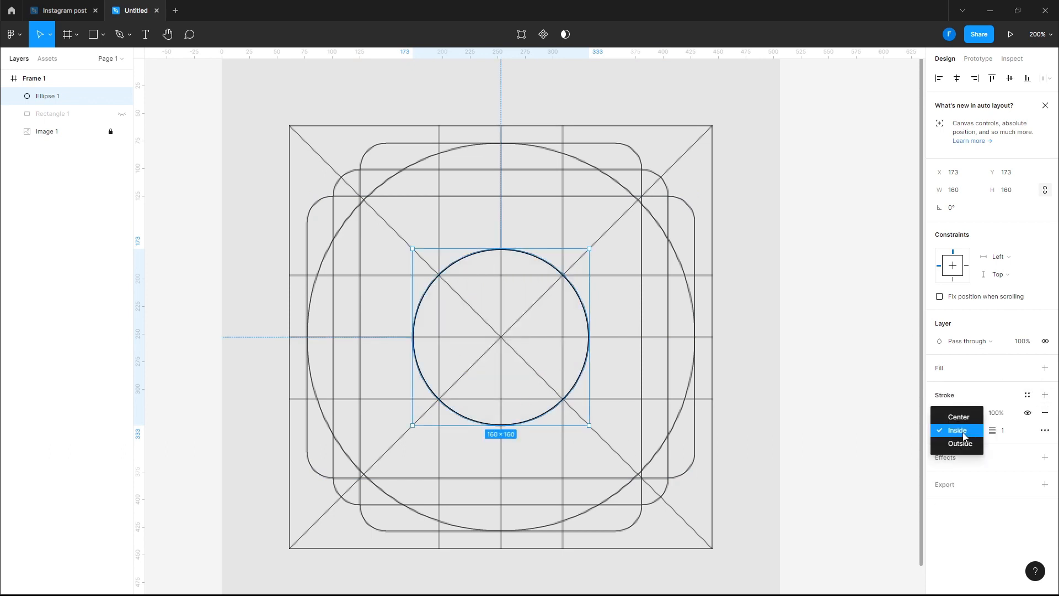
pyautogui.click(965, 416)
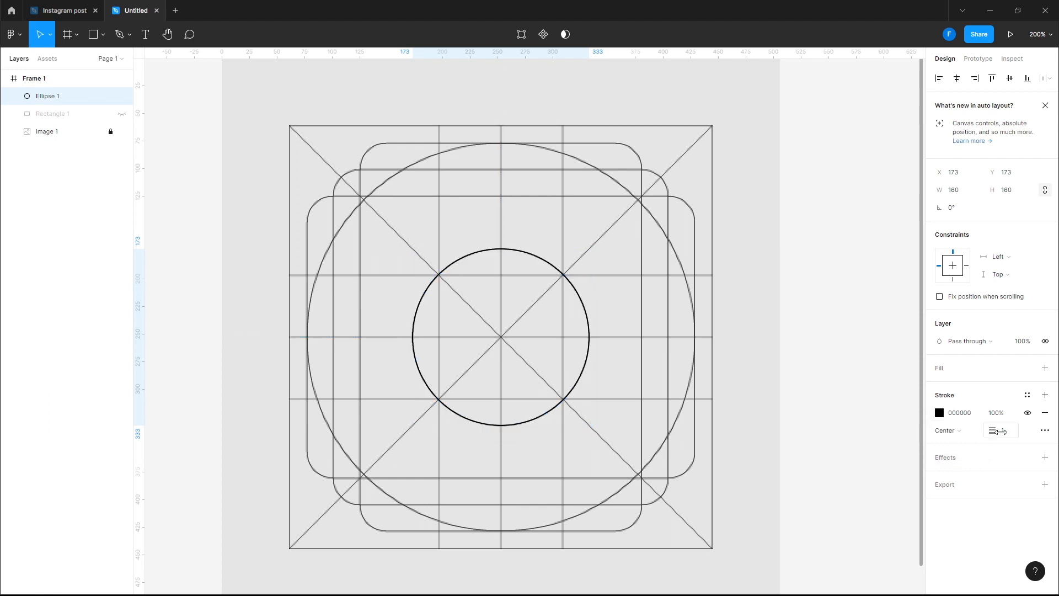
pyautogui.moveTo(993, 431); pyautogui.dragTo(1014, 432)
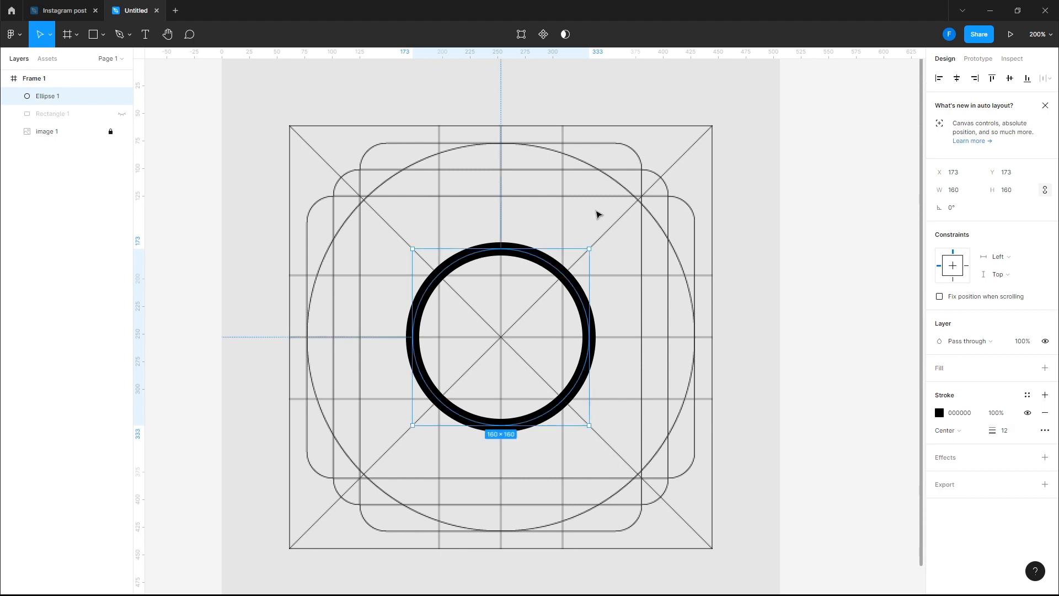
pyautogui.moveTo(588, 247)
pyautogui.mouseDown()
pyautogui.moveTo(566, 259)
pyautogui.moveTo(582, 255)
pyautogui.mouseUp()
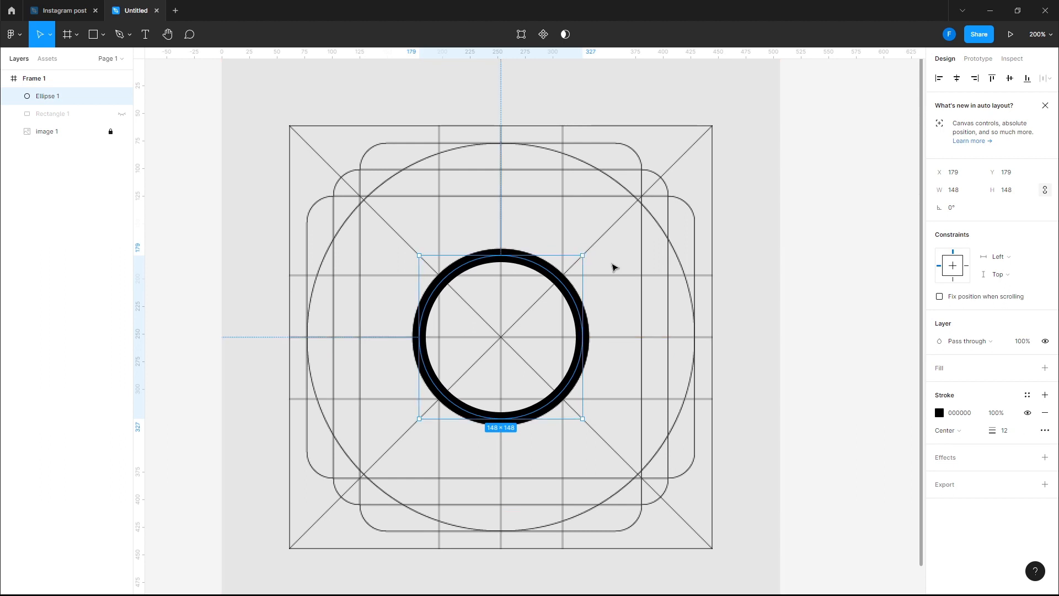
pyautogui.click(773, 241)
# Draw a 112 × 112 square from the grid's centre and move it straight up to Y 100
pyautogui.press('r')
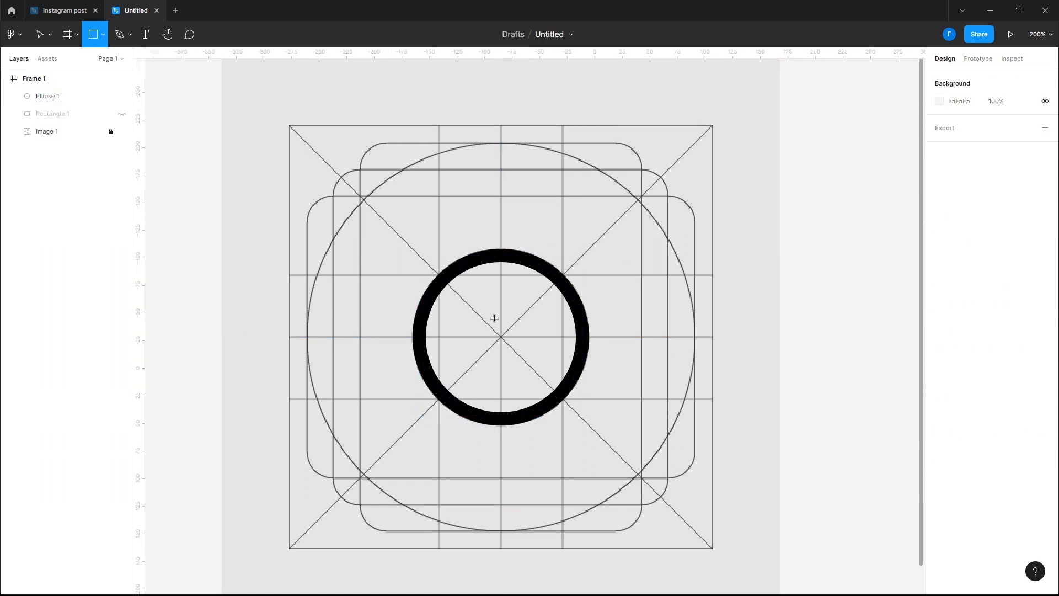
pyautogui.moveTo(501, 337); pyautogui.dragTo(565, 390)
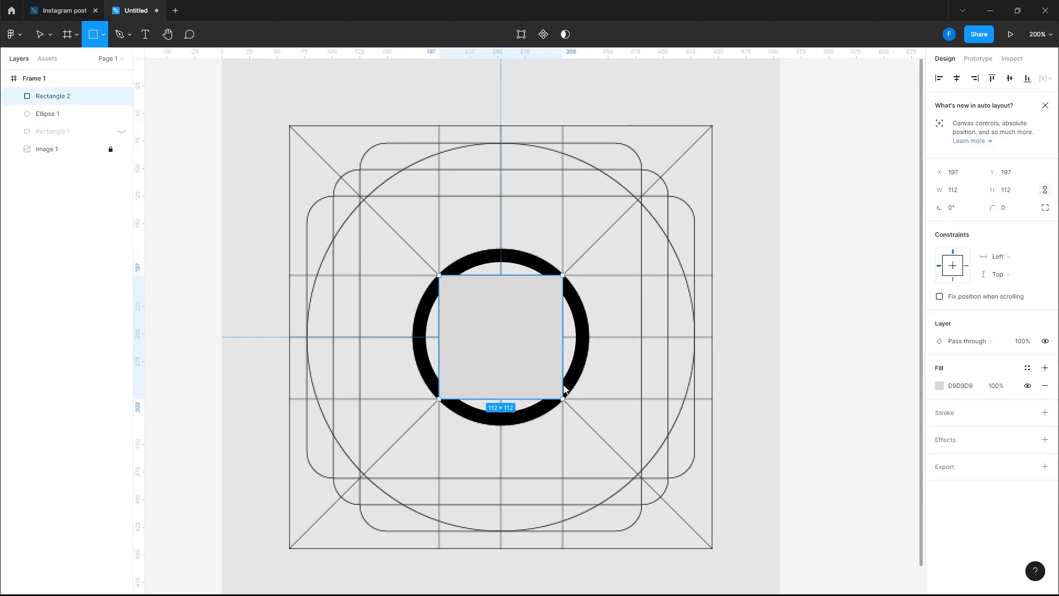
pyautogui.moveTo(516, 362); pyautogui.dragTo(520, 256)
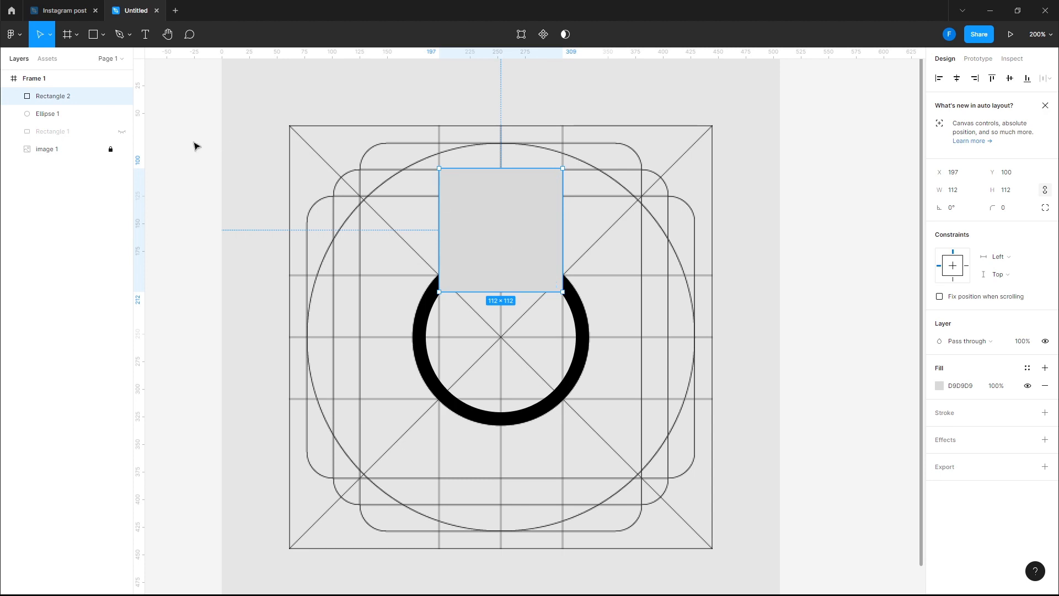
# Show the hidden camera body rectangle again and fill the small square with red C34D4D
pyautogui.click(122, 132)
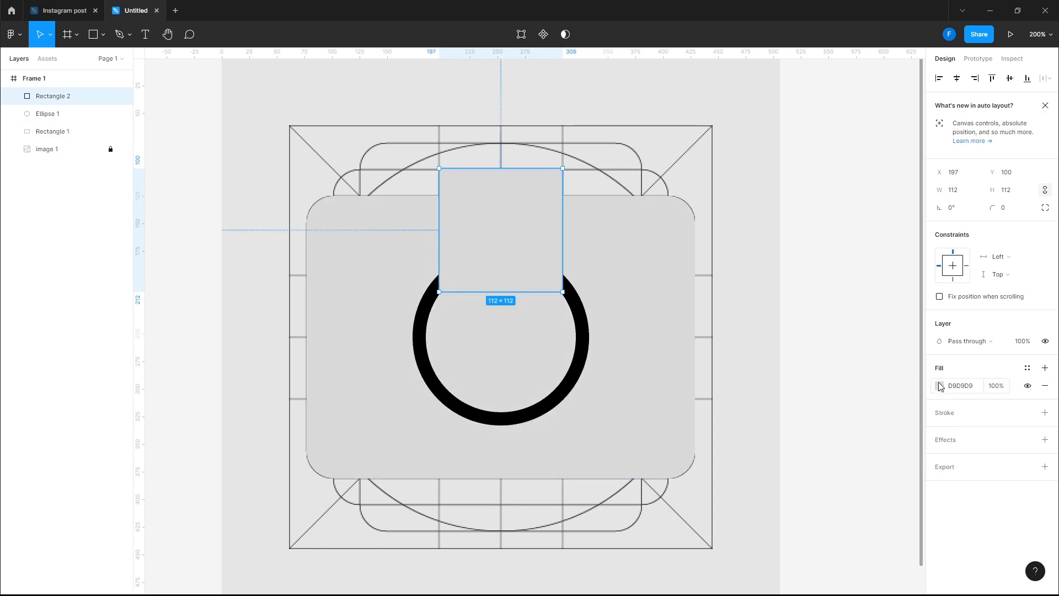
pyautogui.click(941, 386)
pyautogui.click(874, 349)
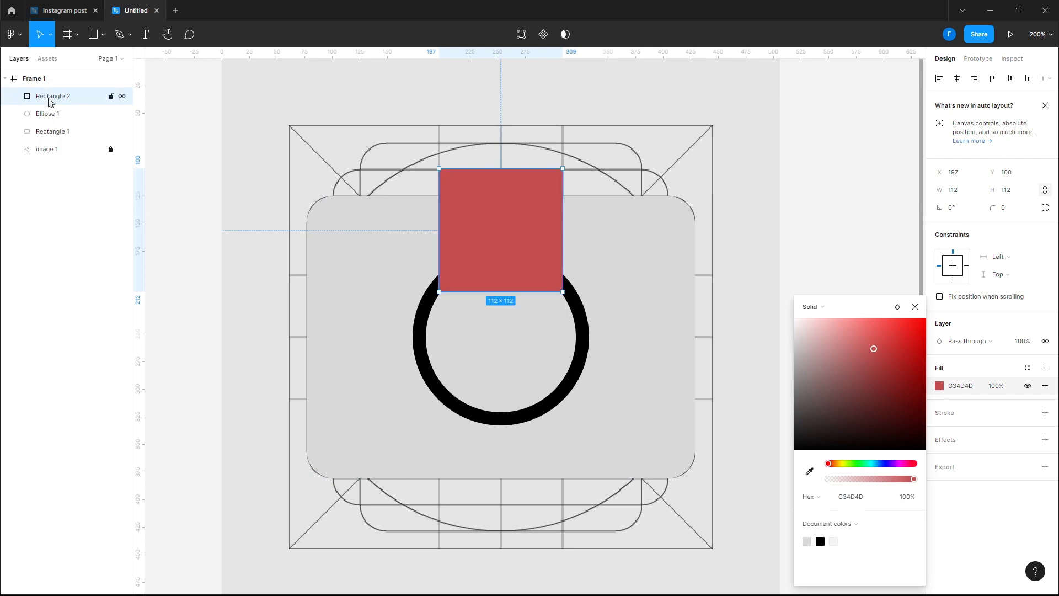
# Move the red square behind the camera body and round its corners to 12
pyautogui.moveTo(49, 101); pyautogui.dragTo(61, 142)
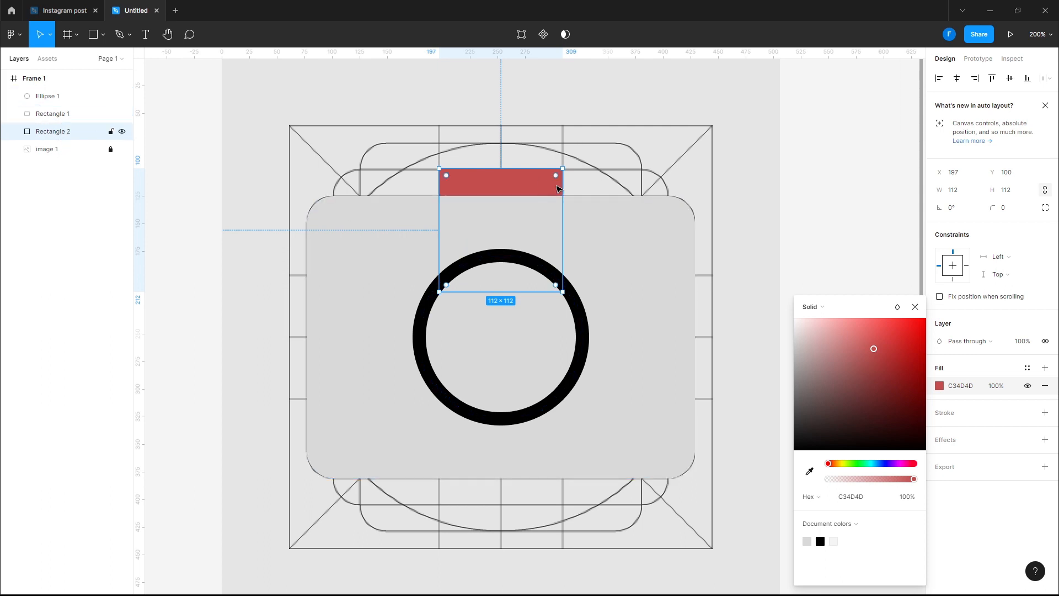
pyautogui.moveTo(557, 177); pyautogui.dragTo(551, 182)
pyautogui.click(601, 118)
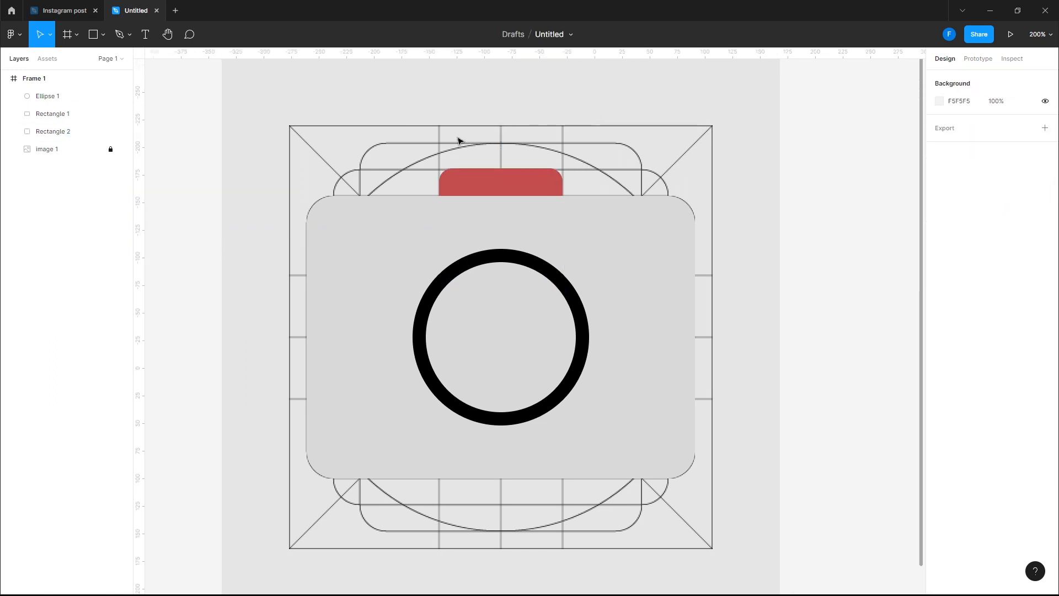
# Hide the grid image behind the camera shapes
pyautogui.click(122, 149)
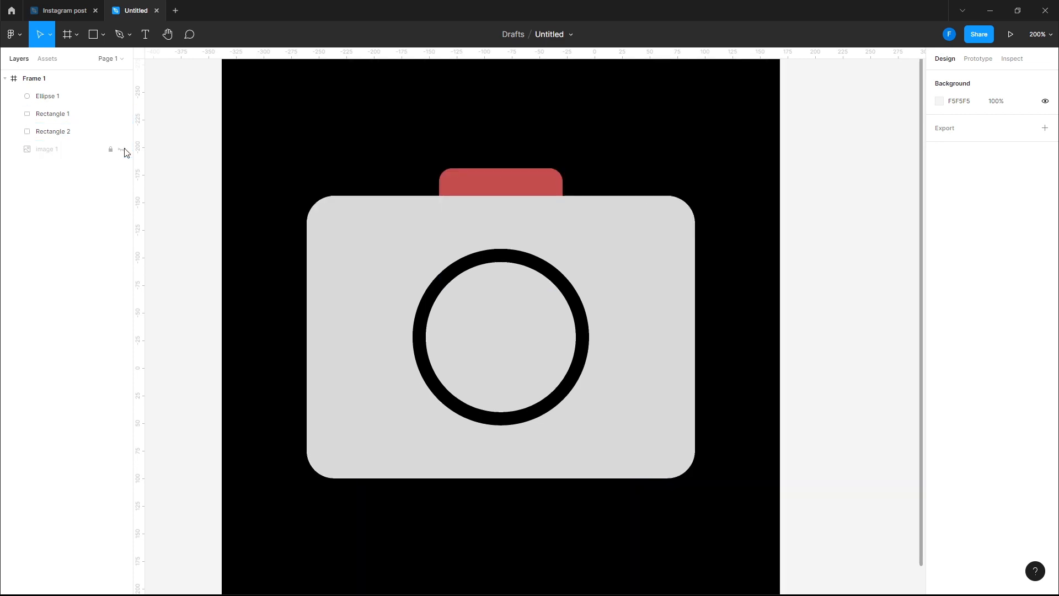
pyautogui.moveTo(481, 129); pyautogui.dragTo(556, 469)
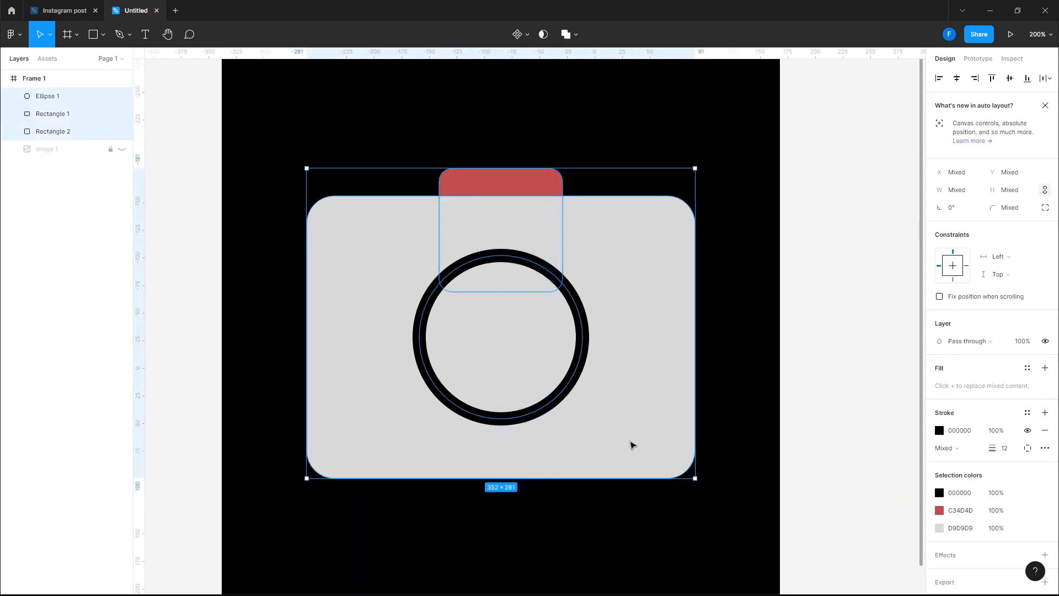
pyautogui.click(558, 94)
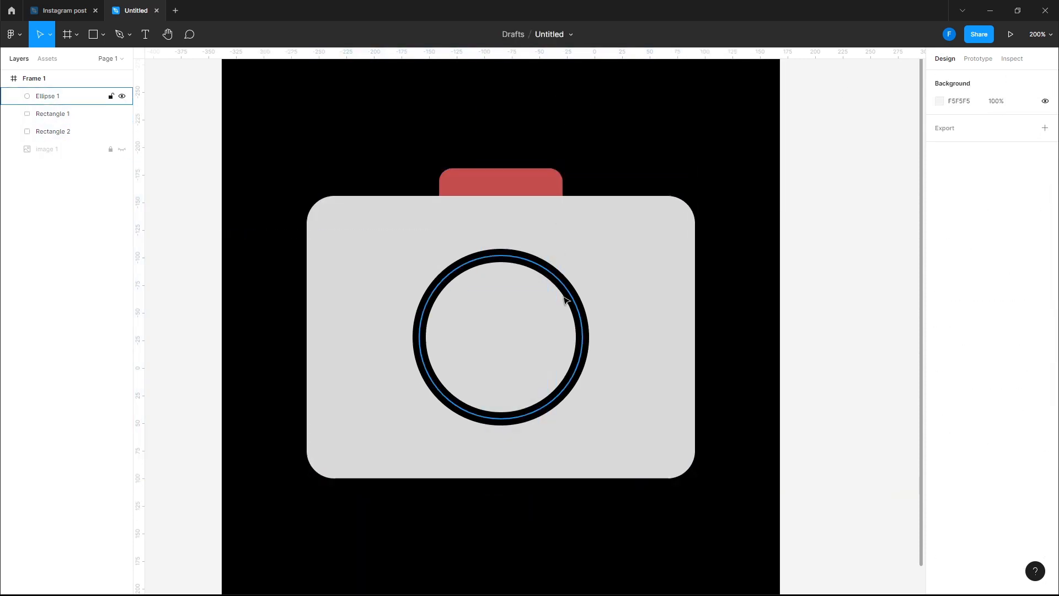
# Increase the stroke weight of the black lens ring to 19
pyautogui.click(47, 96)
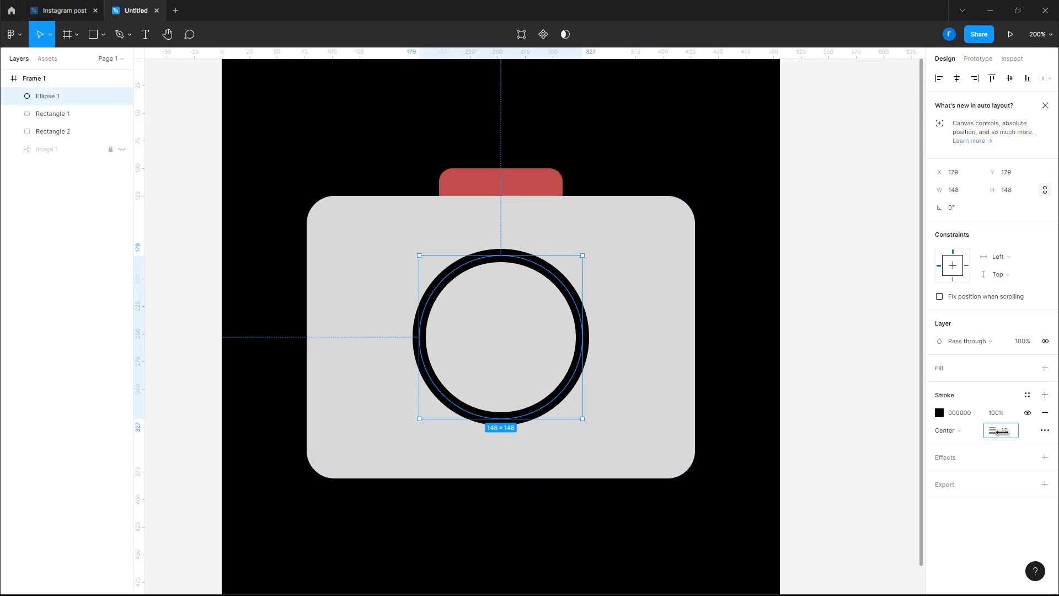
pyautogui.moveTo(1002, 431); pyautogui.dragTo(1010, 432)
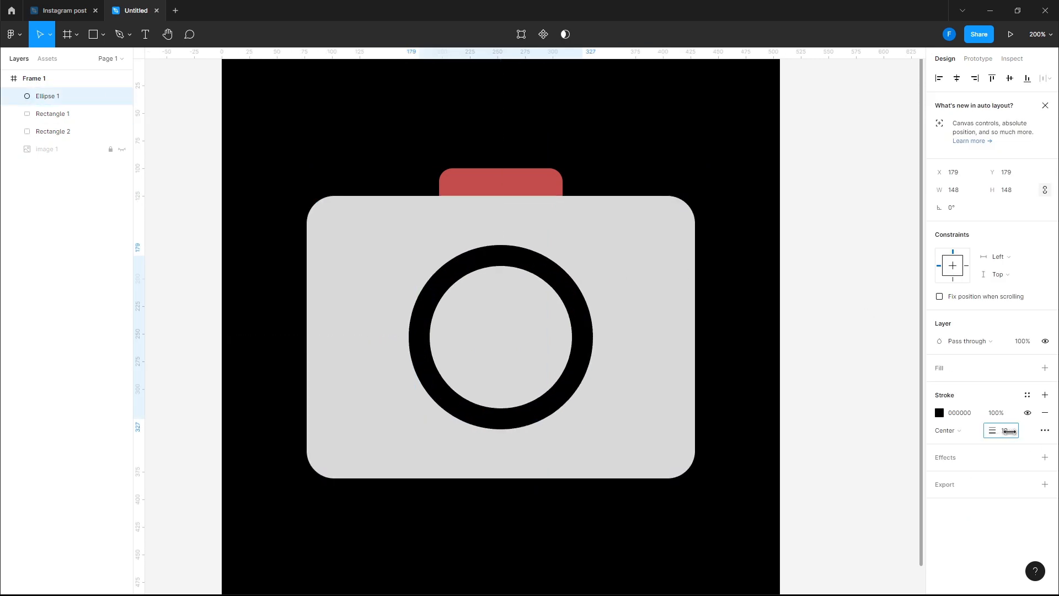
pyautogui.click(666, 299)
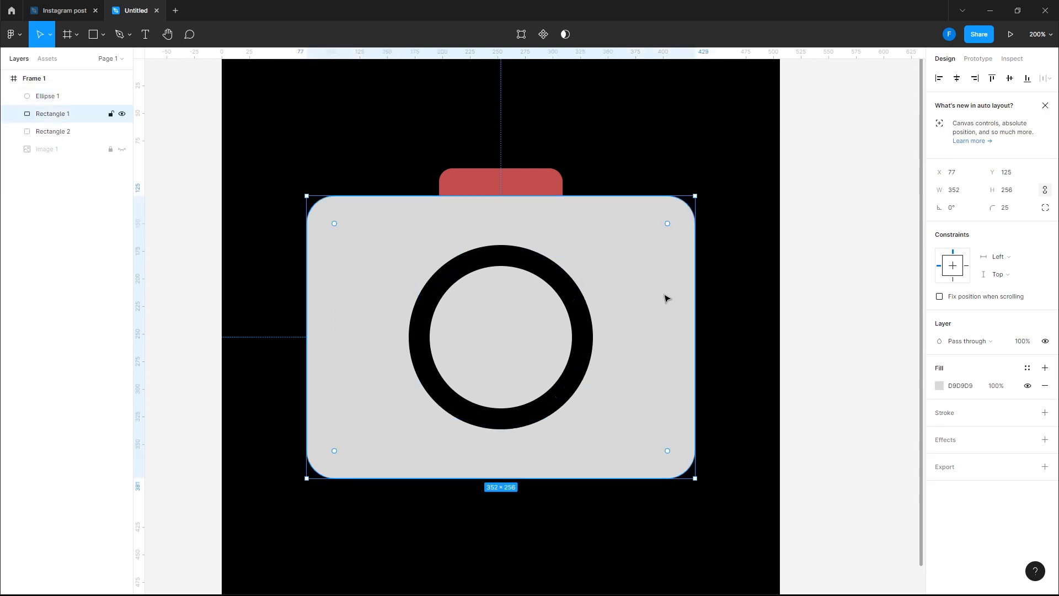
# Draw a 41 × 11 rectangle in the camera body's upper-right area and fill it with dark red AB3838
pyautogui.press('r')
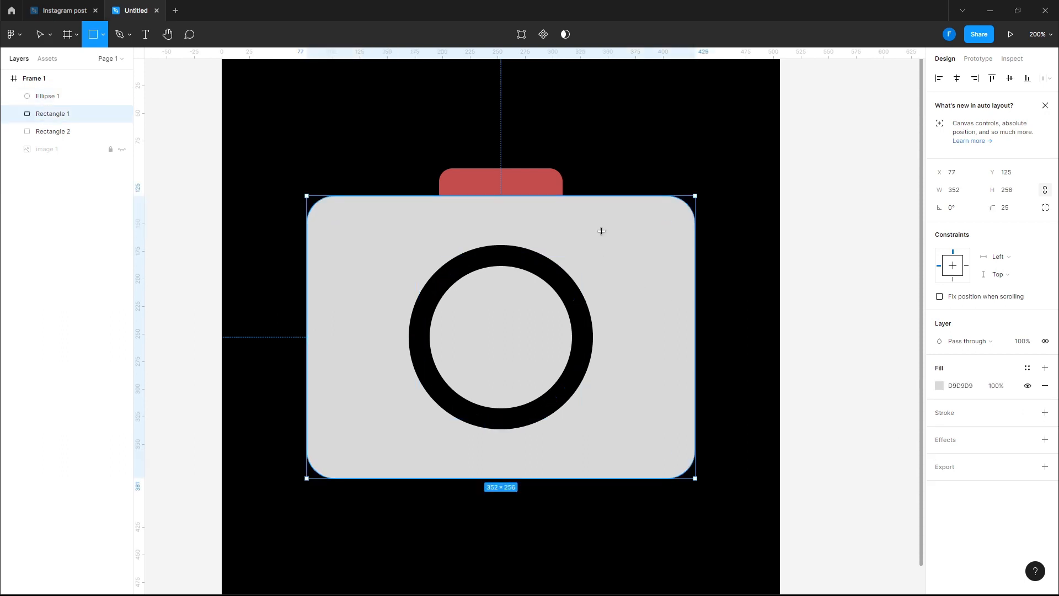
pyautogui.moveTo(622, 239); pyautogui.dragTo(666, 251)
pyautogui.click(939, 386)
pyautogui.click(883, 361)
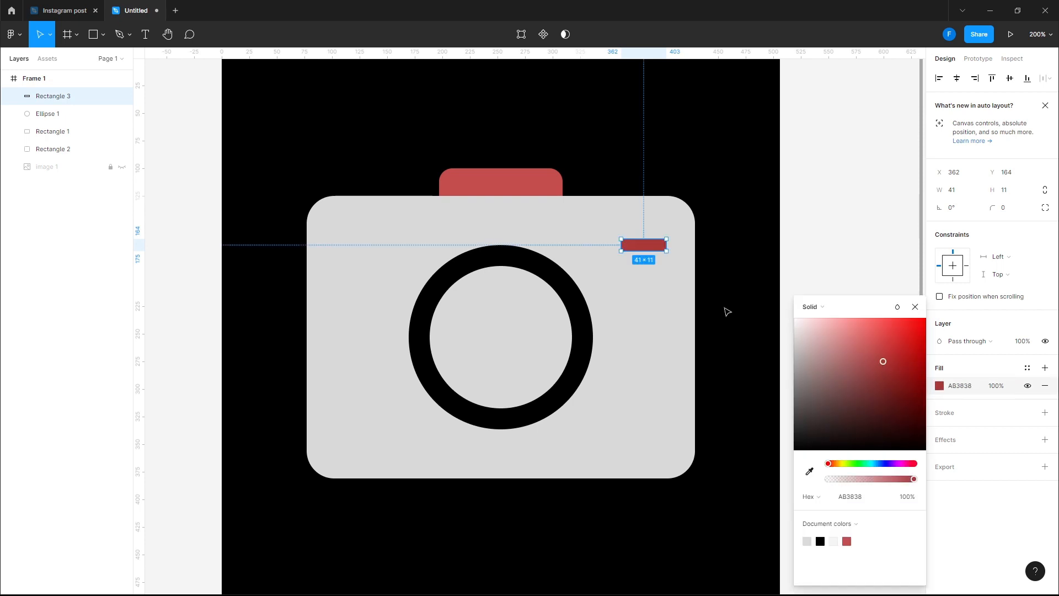
# Round the small dark red rectangle's corners to 16 and increase its height to 18
pyautogui.click(1004, 208)
pyautogui.write('16')
pyautogui.press('Return')
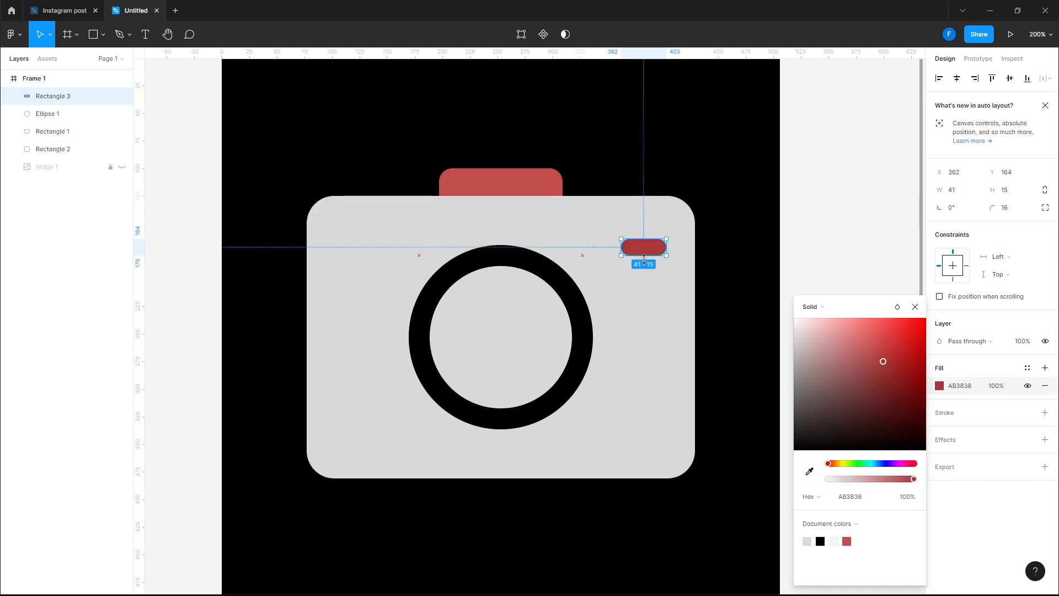
pyautogui.moveTo(643, 251); pyautogui.dragTo(644, 258)
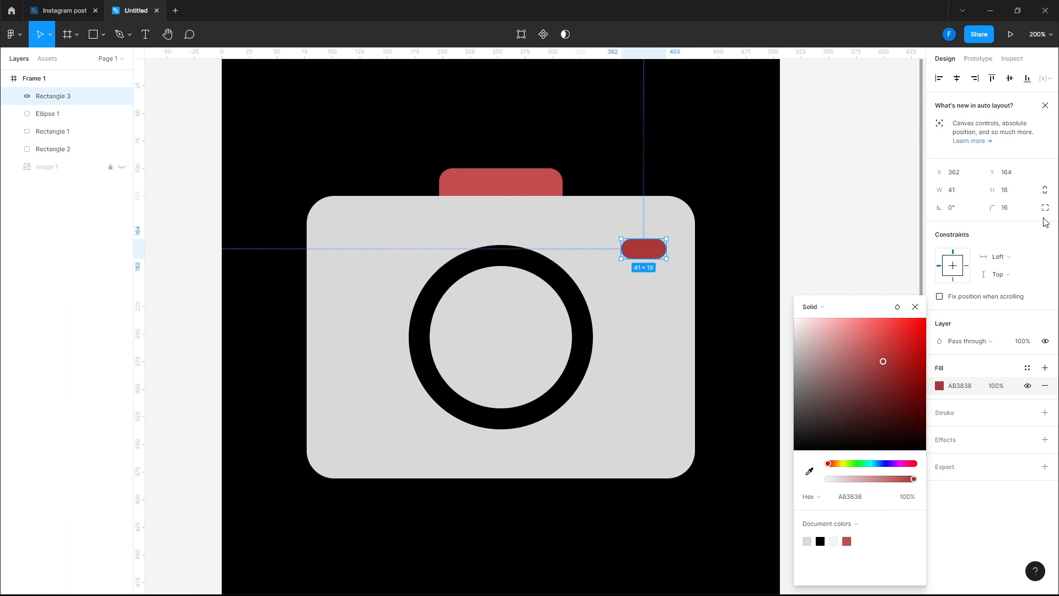
# Shift the small dark red pill on the camera body to X 359, Y 161
pyautogui.click(684, 171)
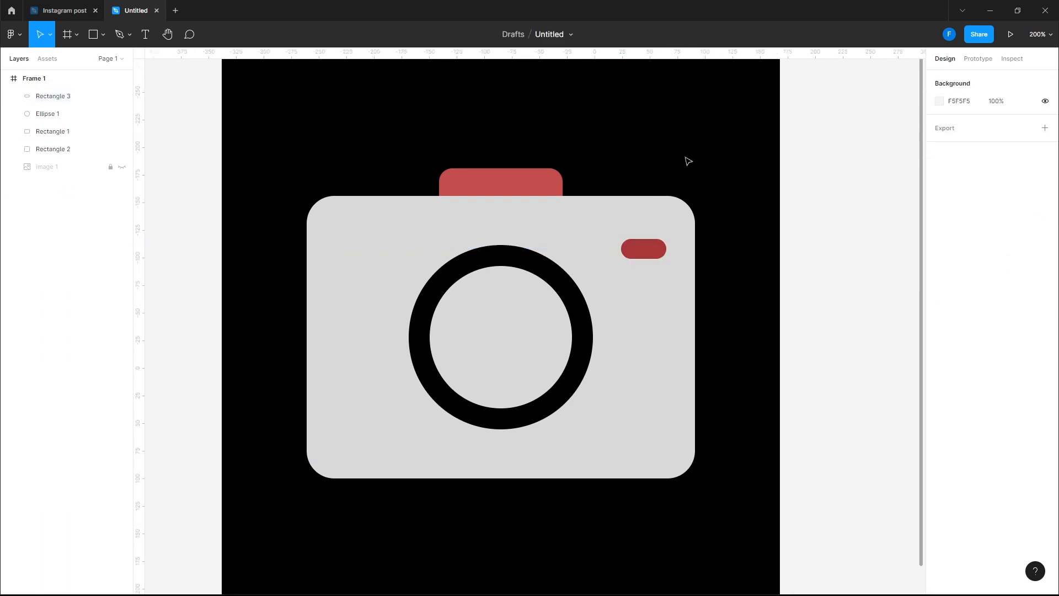
pyautogui.moveTo(654, 251); pyautogui.dragTo(651, 247)
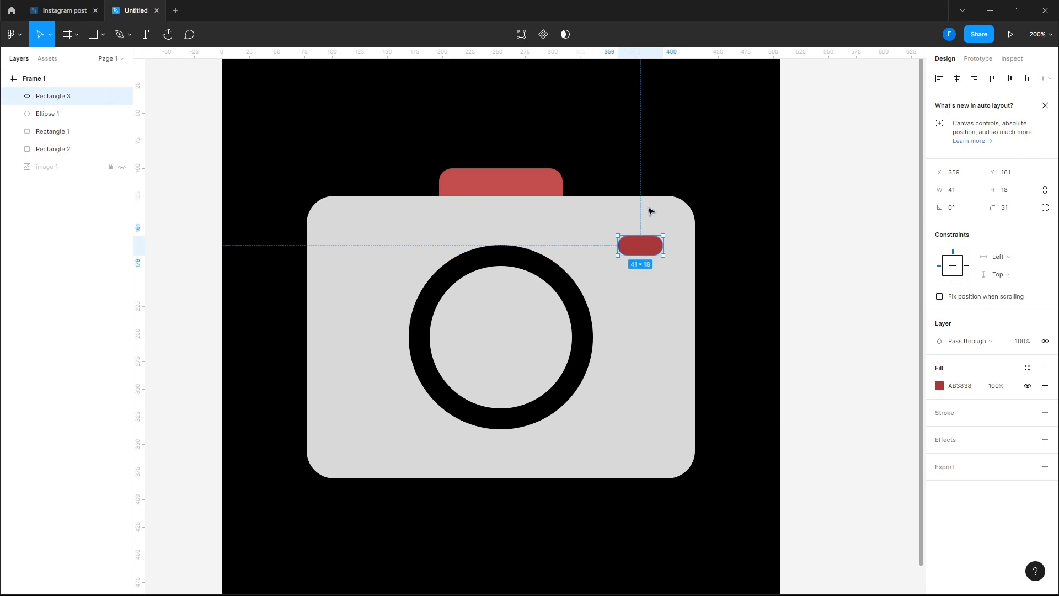
pyautogui.click(652, 159)
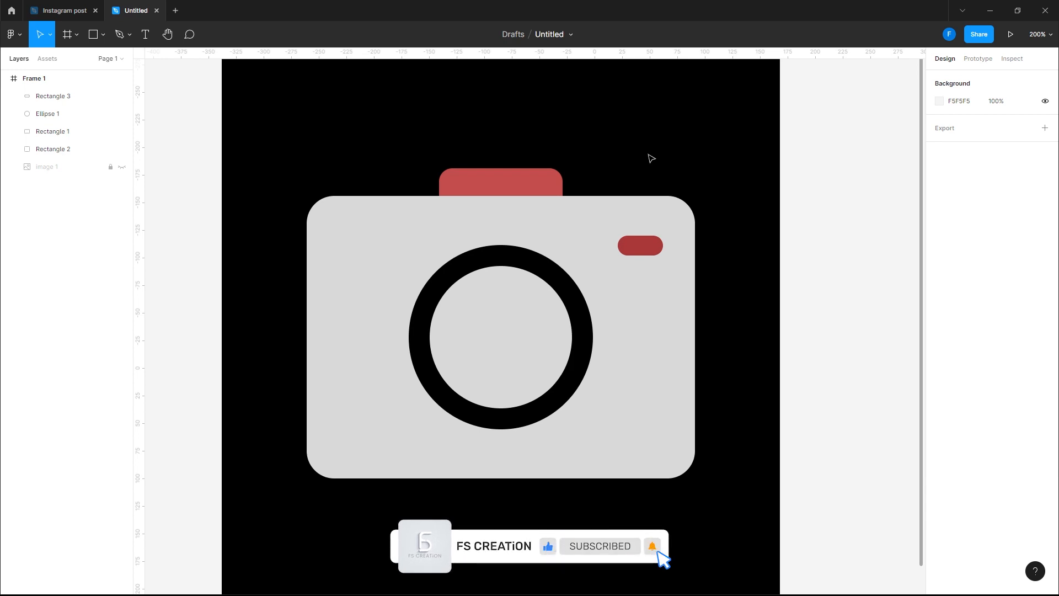
# Recolour the red tab on top of the camera body to a strong blue
pyautogui.click(524, 188)
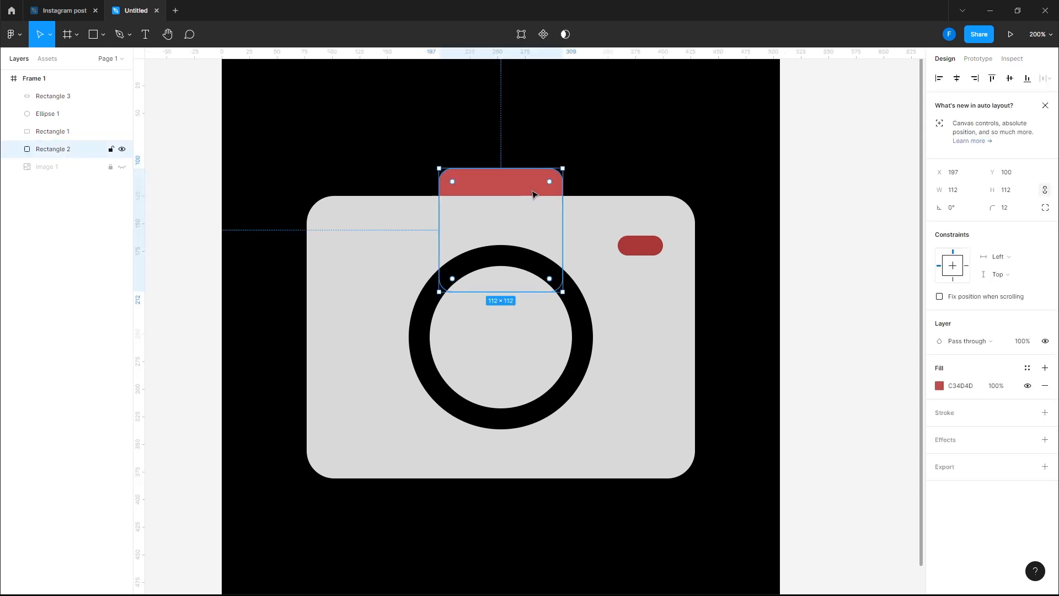
pyautogui.click(939, 386)
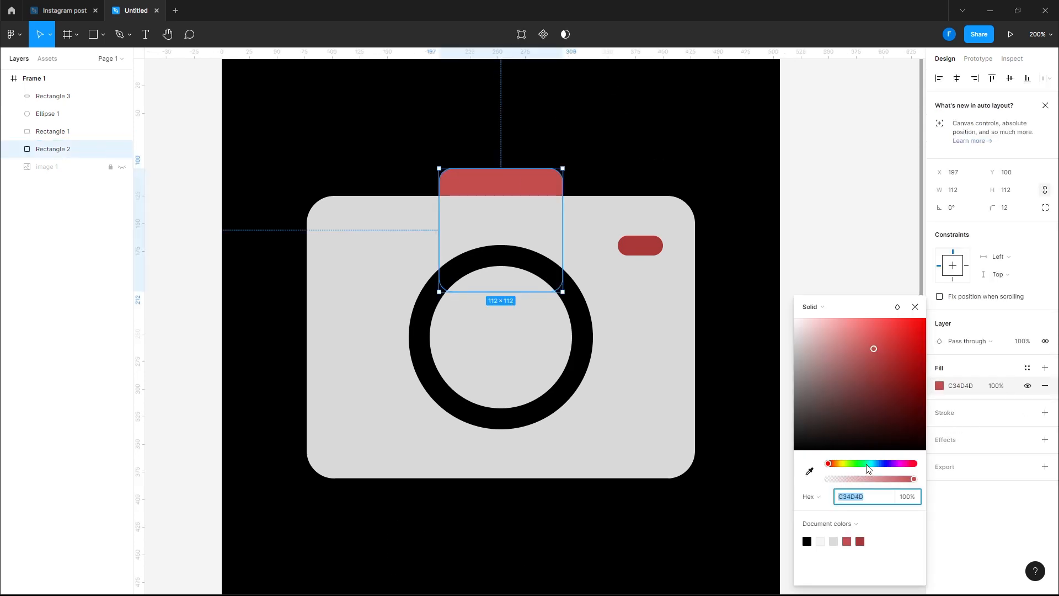
pyautogui.moveTo(870, 464); pyautogui.dragTo(878, 464)
pyautogui.click(906, 324)
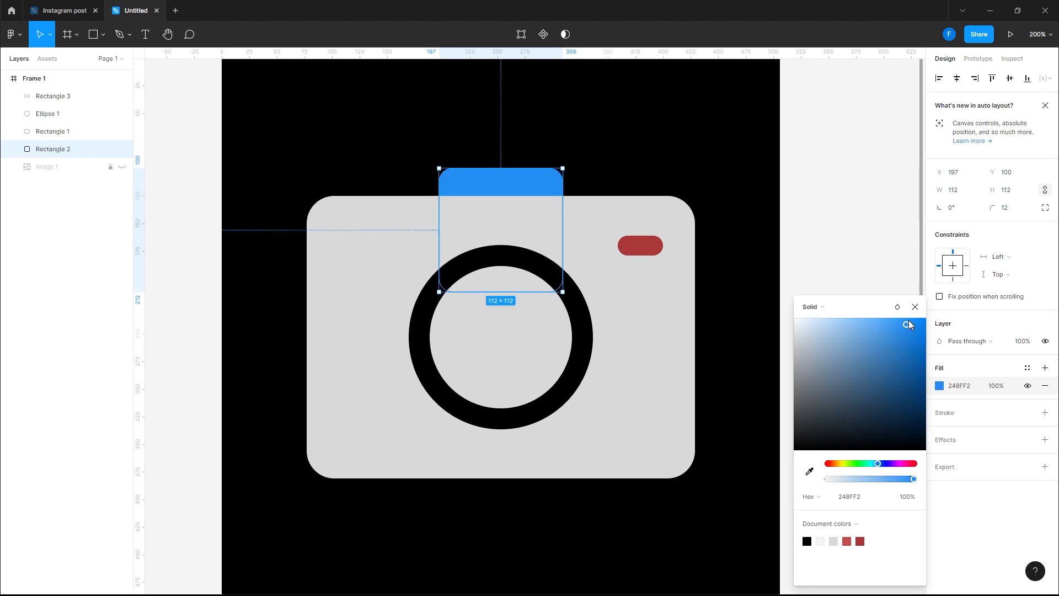
pyautogui.moveTo(909, 325); pyautogui.dragTo(913, 339)
pyautogui.click(636, 154)
# Recolour the lens ring's stroke to blue 1985E9 by sampling the tab on top of the camera body
pyautogui.click(577, 337)
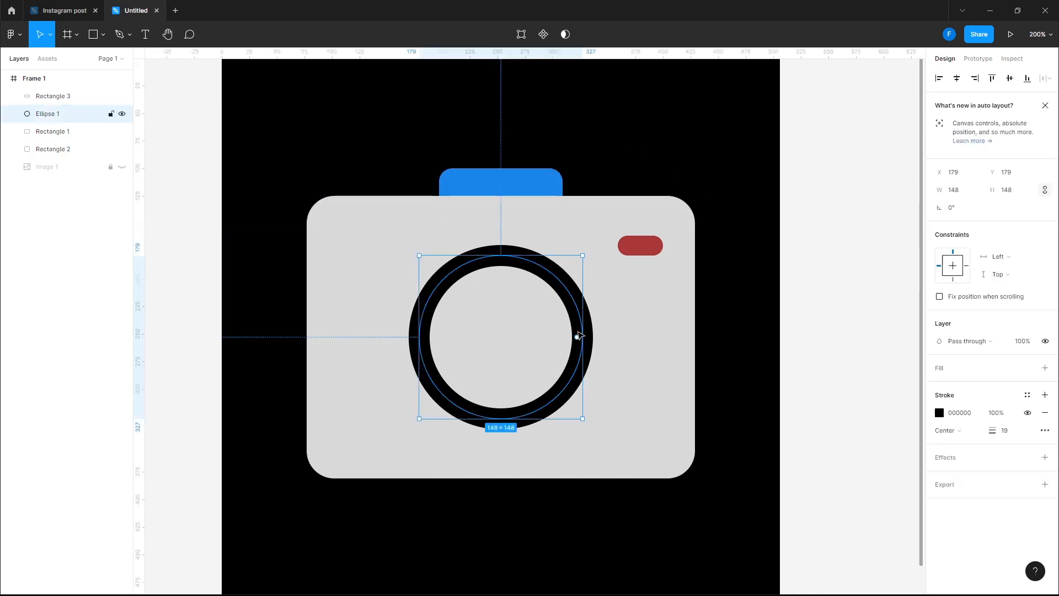
pyautogui.click(939, 413)
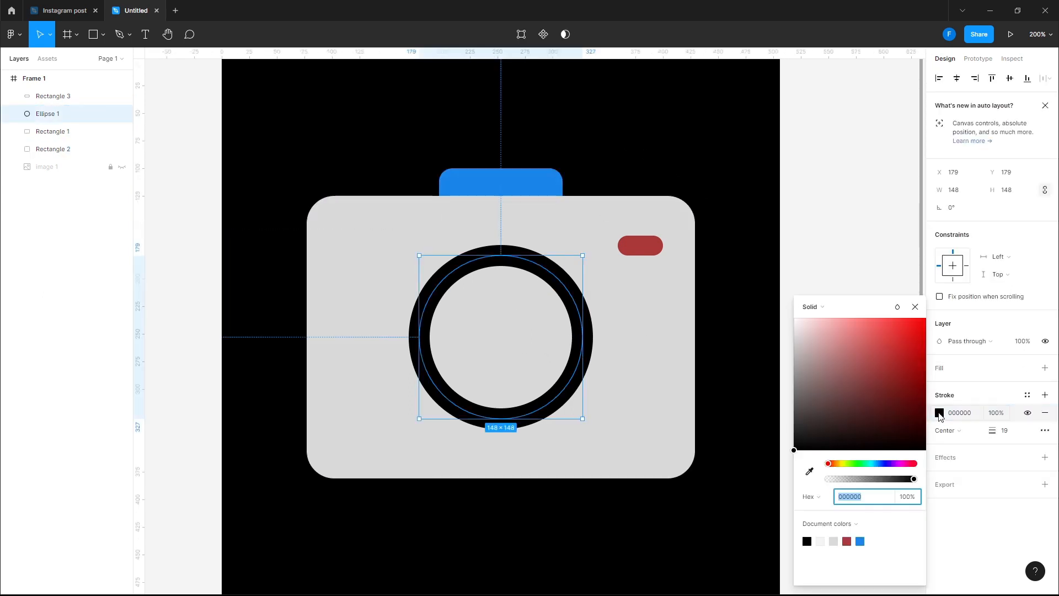
pyautogui.click(810, 471)
pyautogui.click(474, 187)
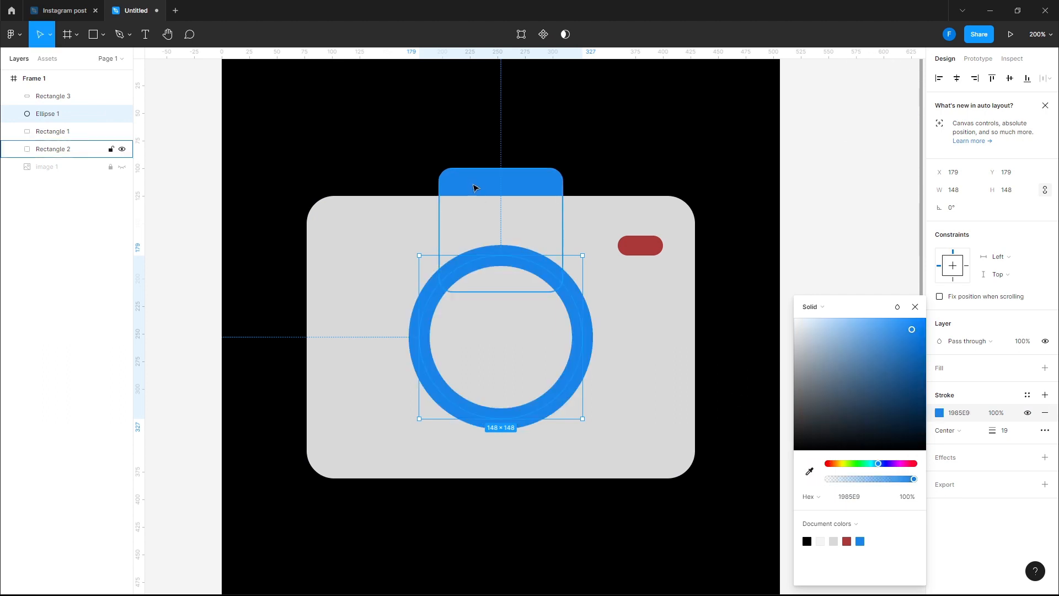
# Recolour the small dark red pill on the camera body to the tab's blue 1985E9 by sampling it
pyautogui.click(659, 247)
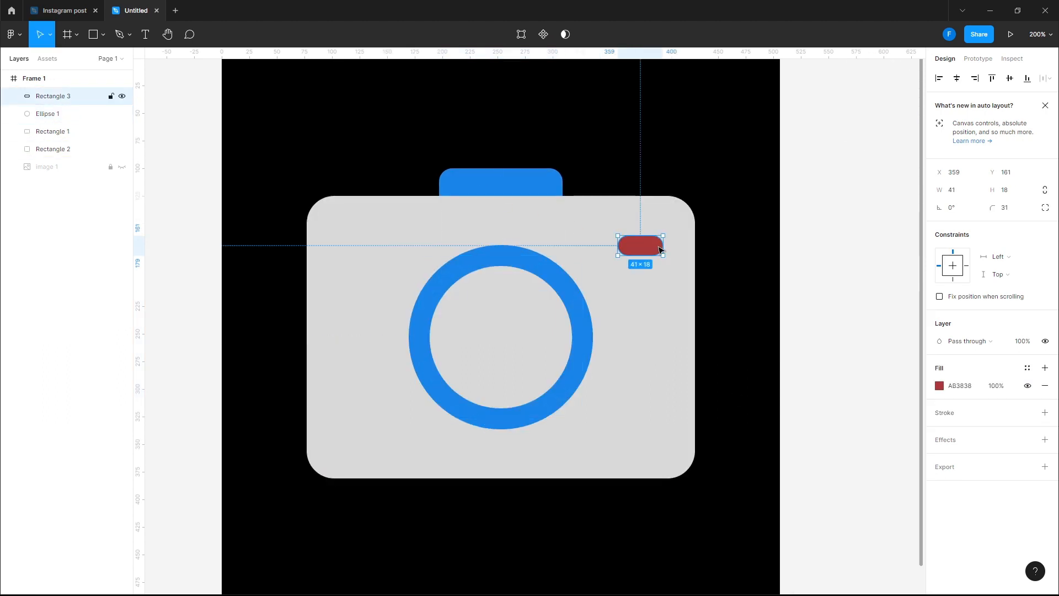
pyautogui.click(940, 386)
pyautogui.click(810, 471)
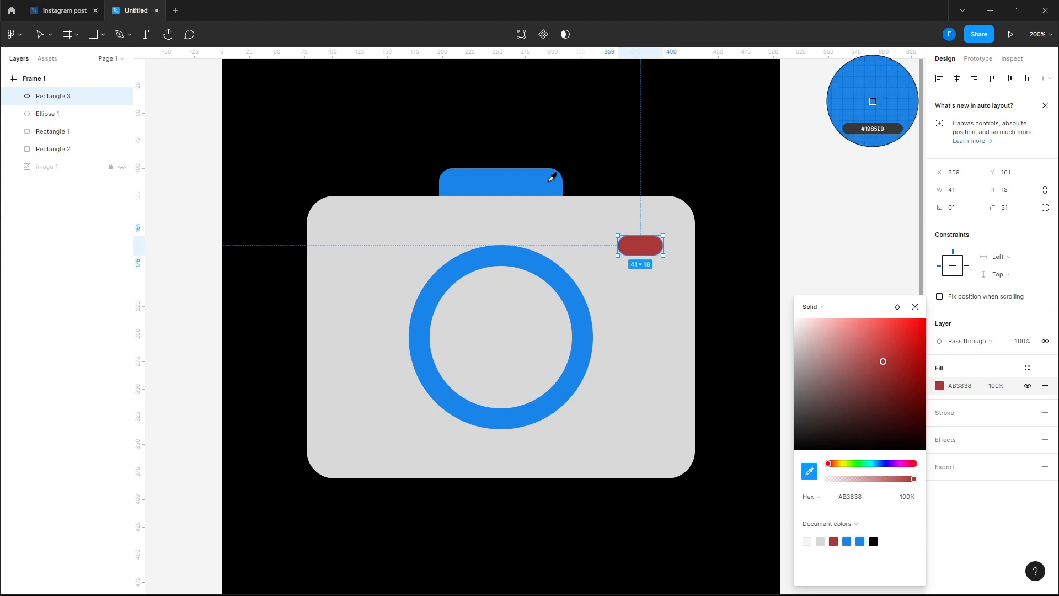
pyautogui.click(549, 179)
pyautogui.click(723, 287)
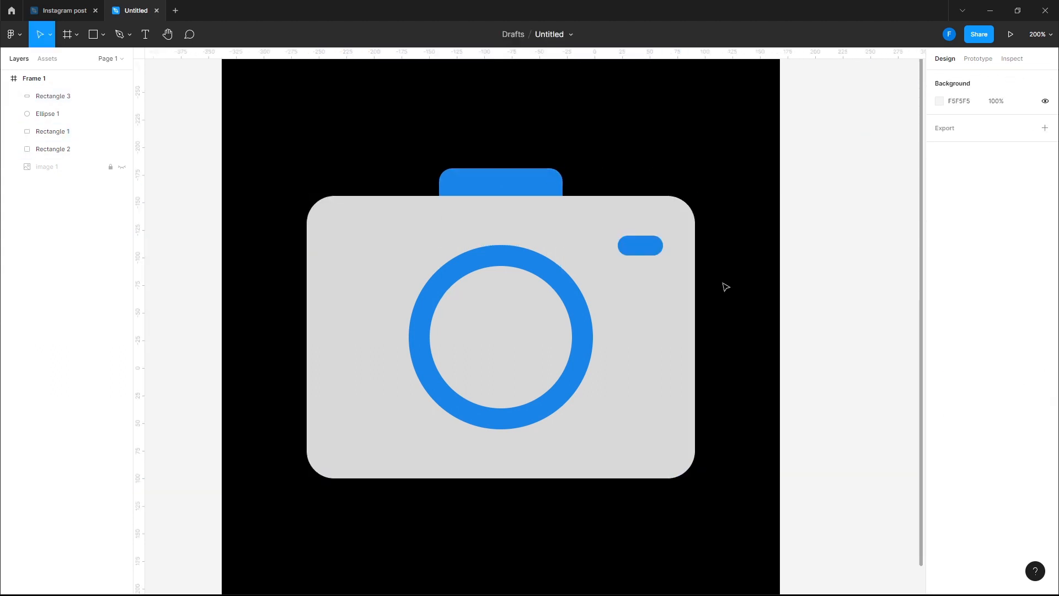
# Fill the grey camera body with the tab's sampled blue 1985E9 and set the fill opacity to 15%
pyautogui.click(685, 338)
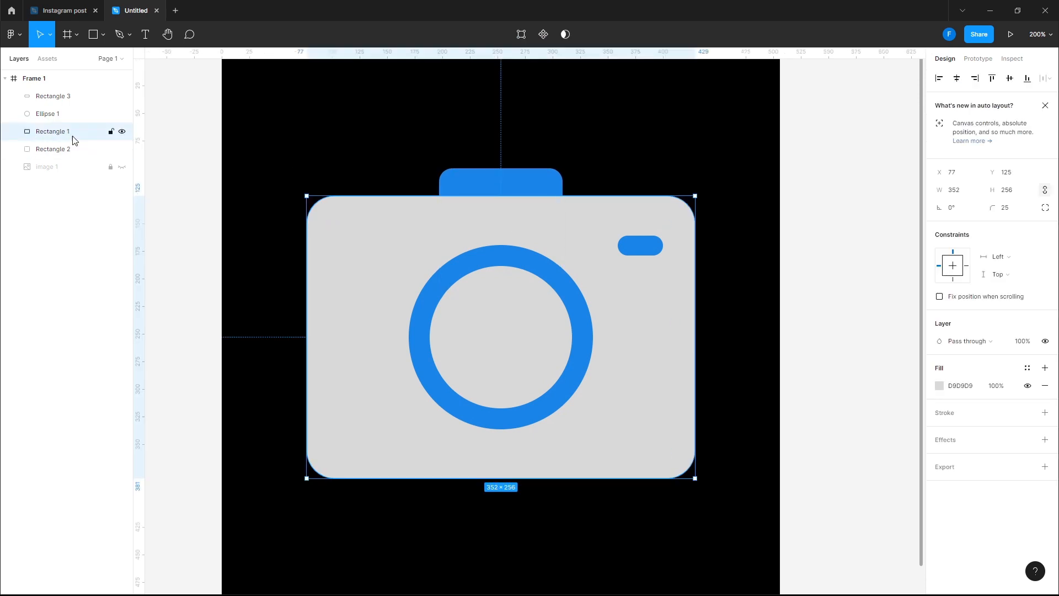
pyautogui.click(939, 386)
pyautogui.click(810, 470)
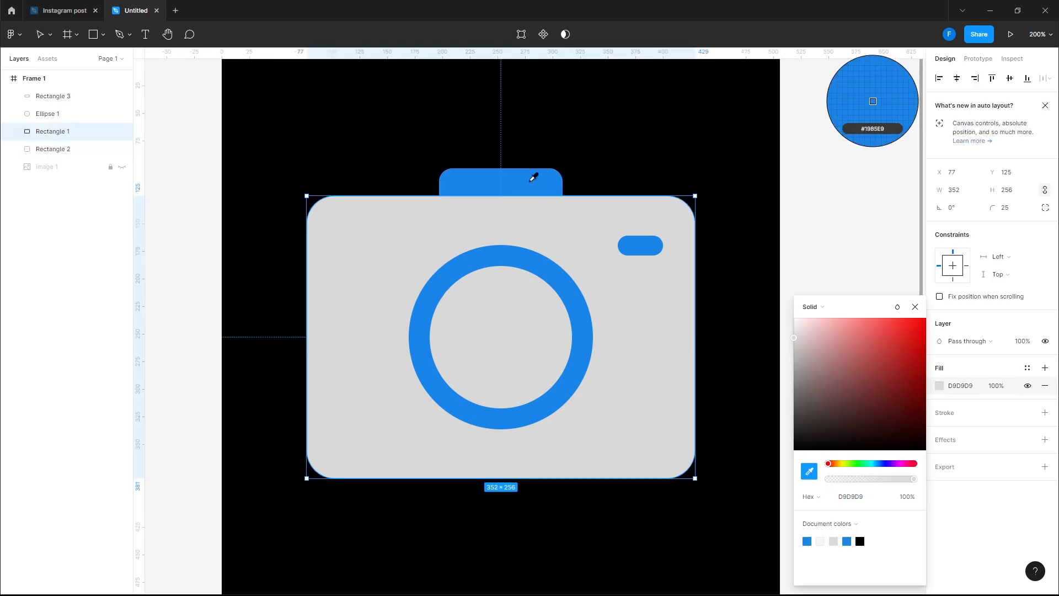
pyautogui.click(535, 175)
pyautogui.click(998, 385)
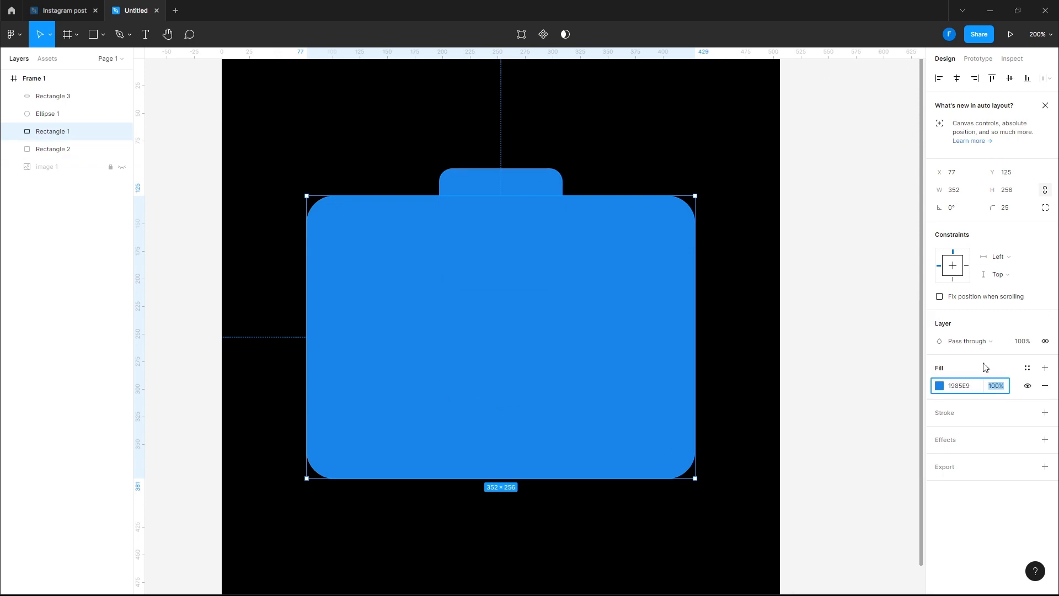
pyautogui.write('15')
pyautogui.press('Return')
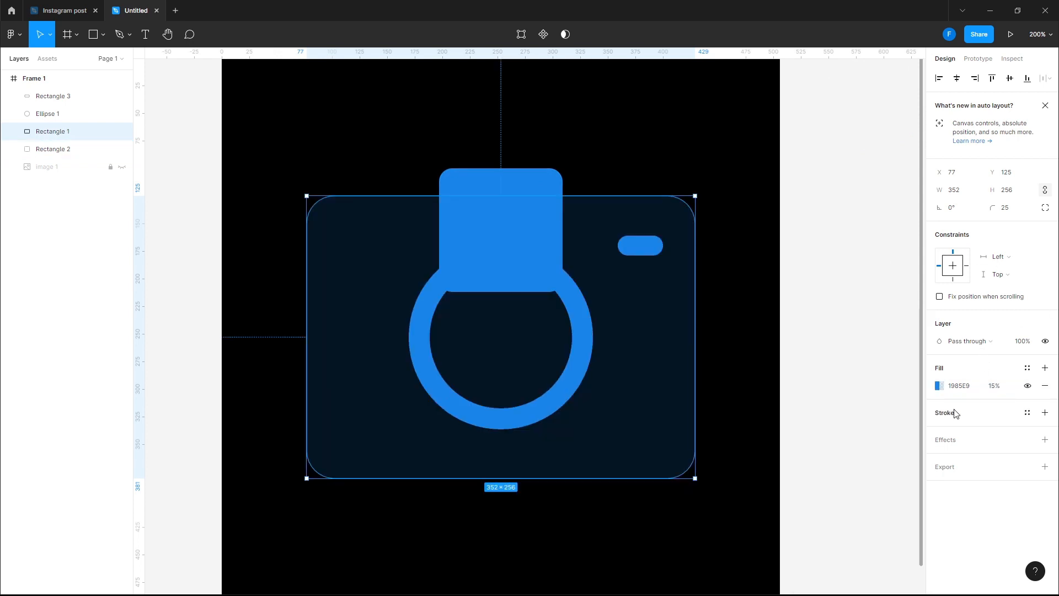
# Add a background blur effect to the camera body and increase its blur so the tab behind it is strongly diffused
pyautogui.click(1052, 441)
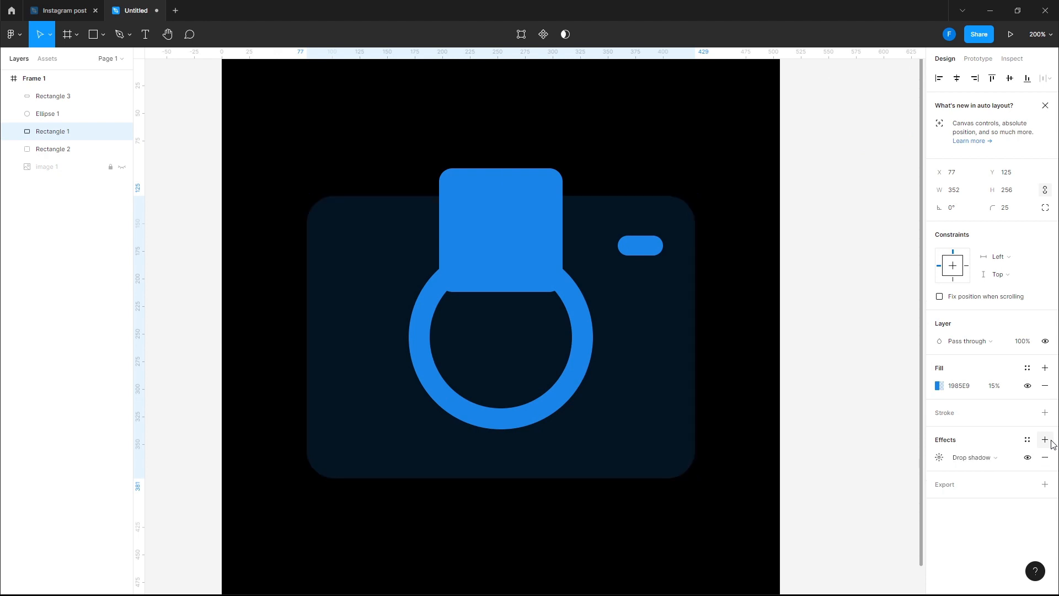
pyautogui.click(997, 467)
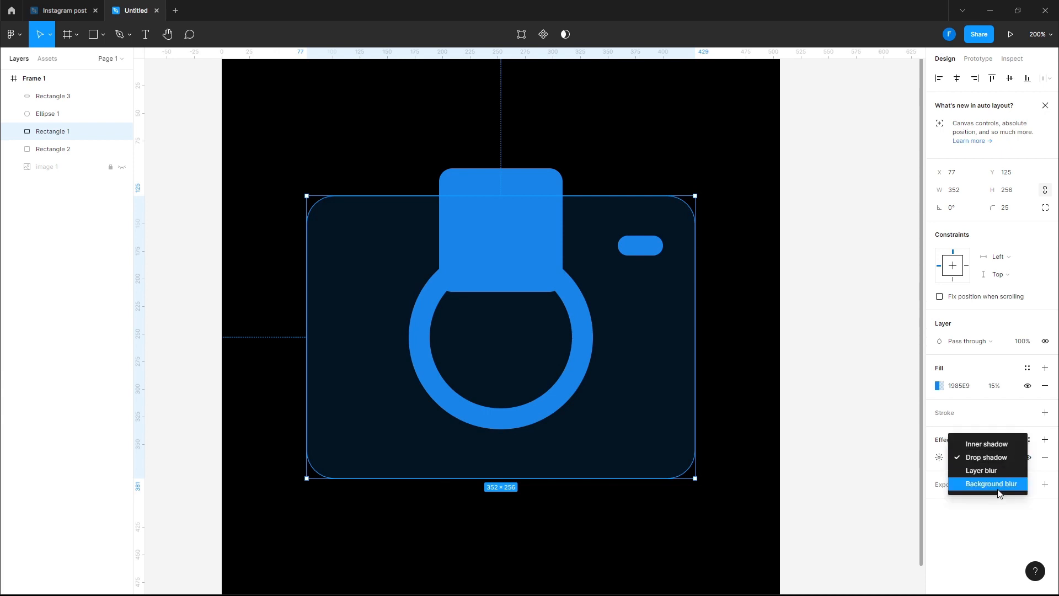
pyautogui.click(991, 484)
pyautogui.click(940, 458)
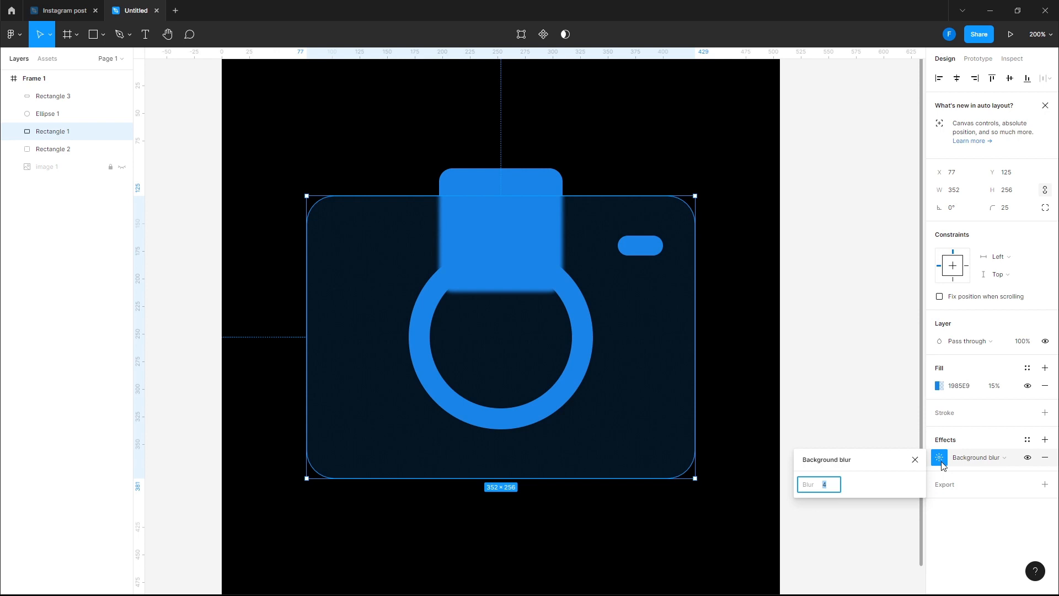
pyautogui.press('Return')
pyautogui.press('Escape')
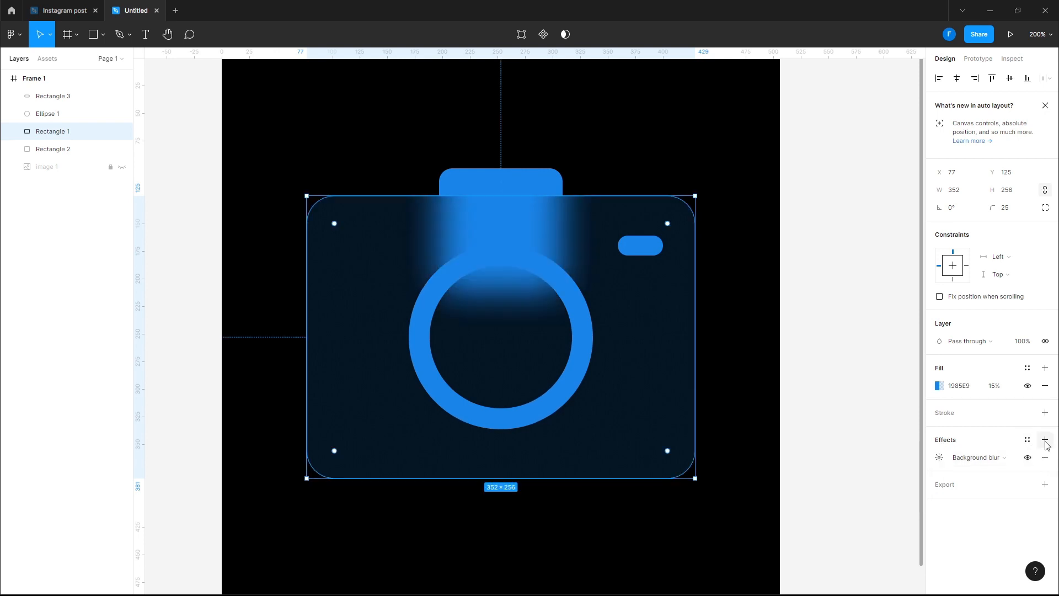
# Add an inner shadow to the camera body and set its blur to 35
pyautogui.click(1045, 439)
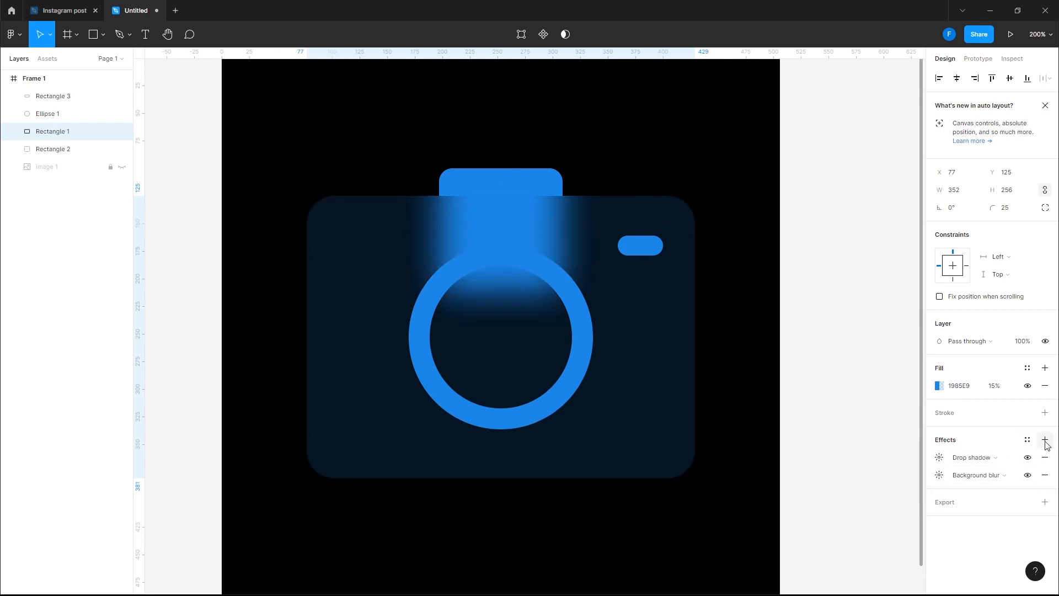
pyautogui.click(976, 459)
pyautogui.click(987, 445)
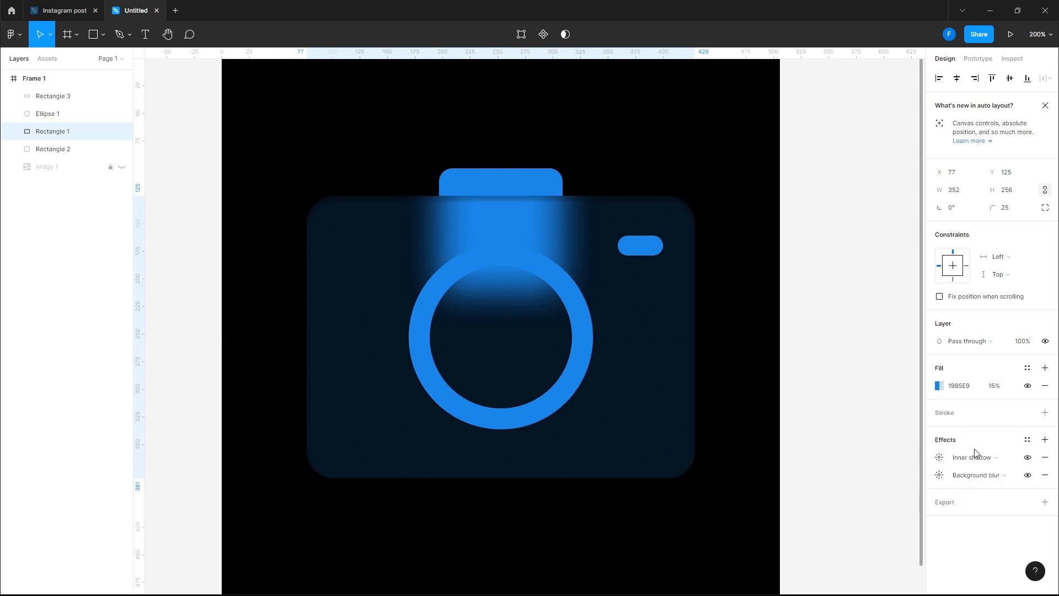
pyautogui.click(940, 458)
pyautogui.click(894, 486)
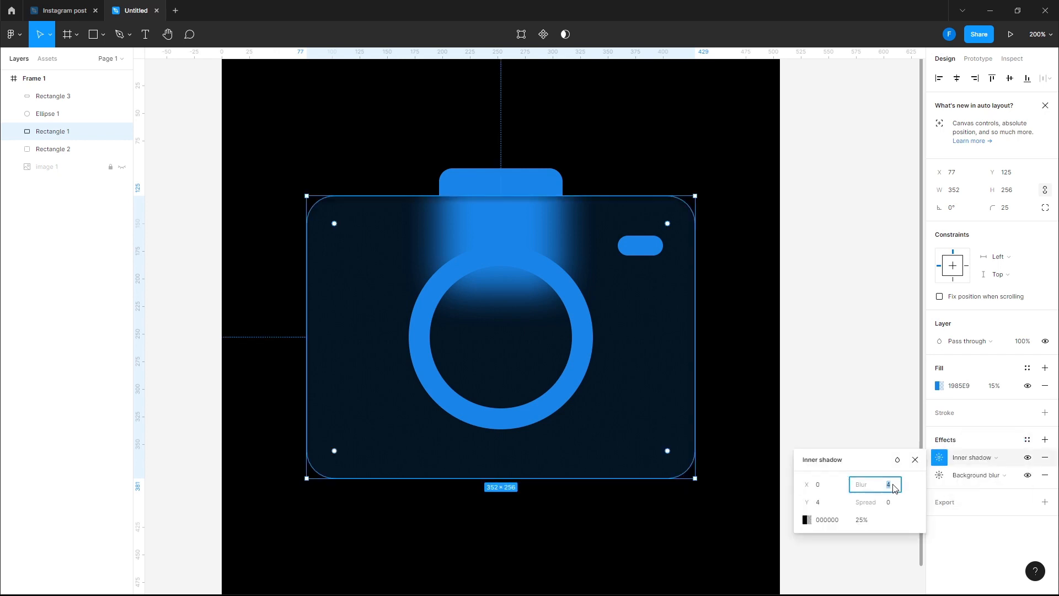
pyautogui.write('35')
pyautogui.press('Return')
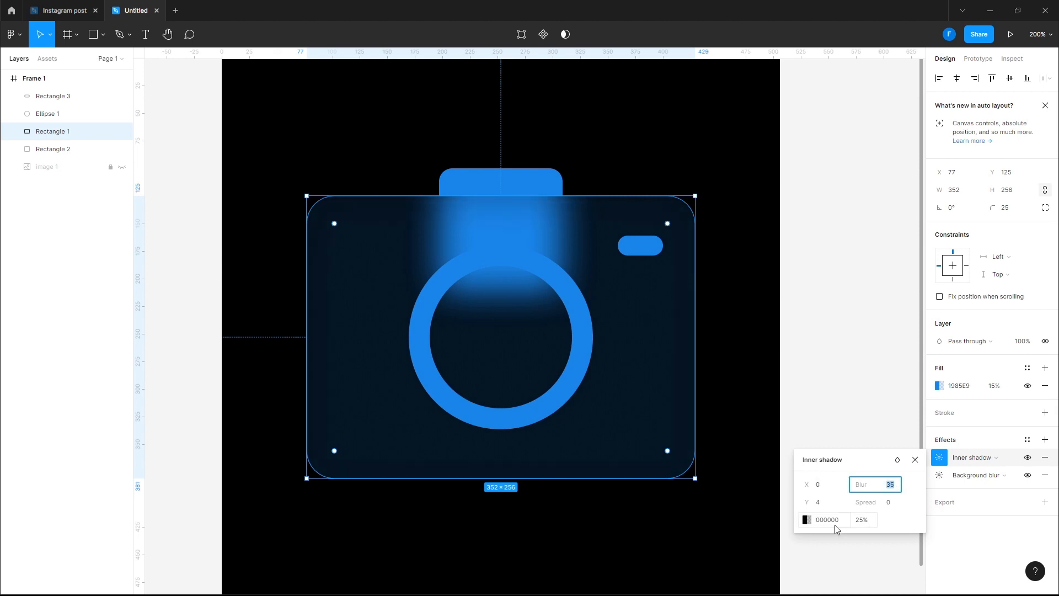
# Set the camera body's inner shadow colour to white FFFFFF at 35% opacity
pyautogui.click(808, 523)
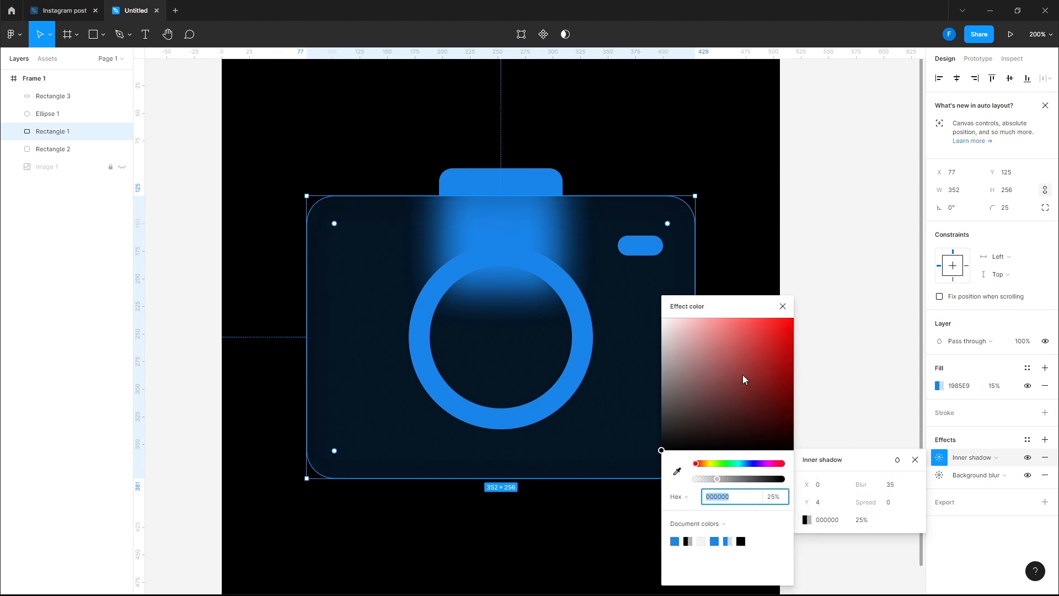
pyautogui.moveTo(745, 378); pyautogui.dragTo(548, 227)
pyautogui.click(862, 520)
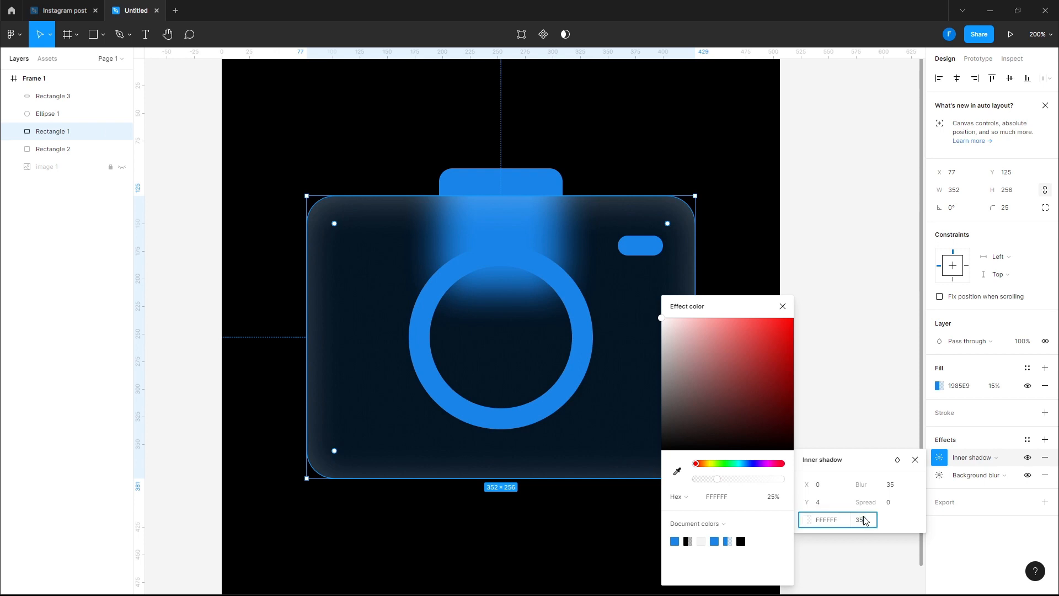
pyautogui.write('35')
pyautogui.press('Return')
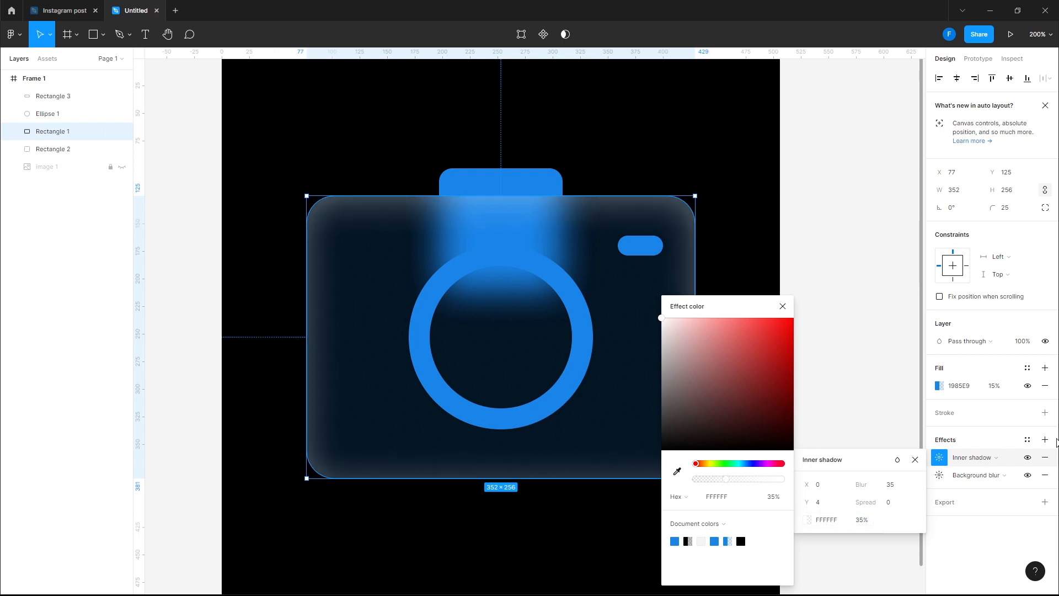
# Add a second inner shadow to the camera body in white FFFFFF at 15% opacity
pyautogui.click(1046, 439)
pyautogui.click(963, 459)
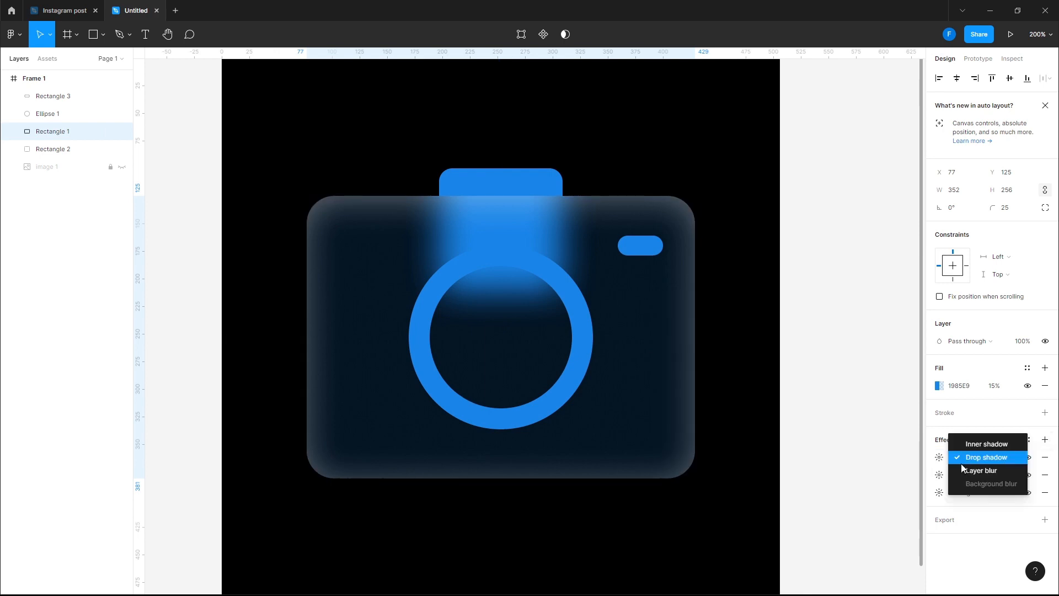
pyautogui.click(978, 446)
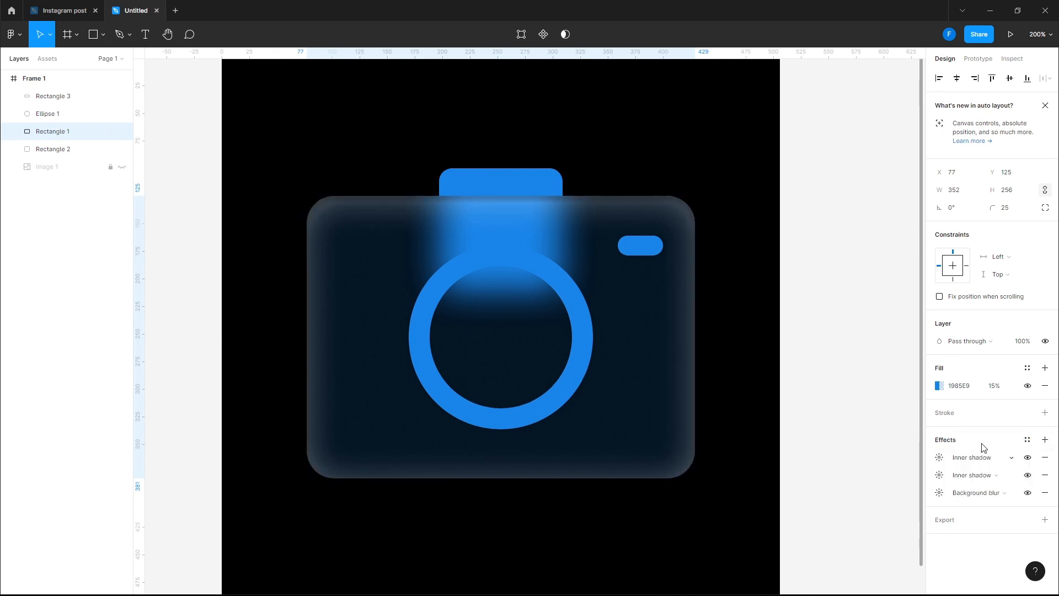
pyautogui.click(939, 460)
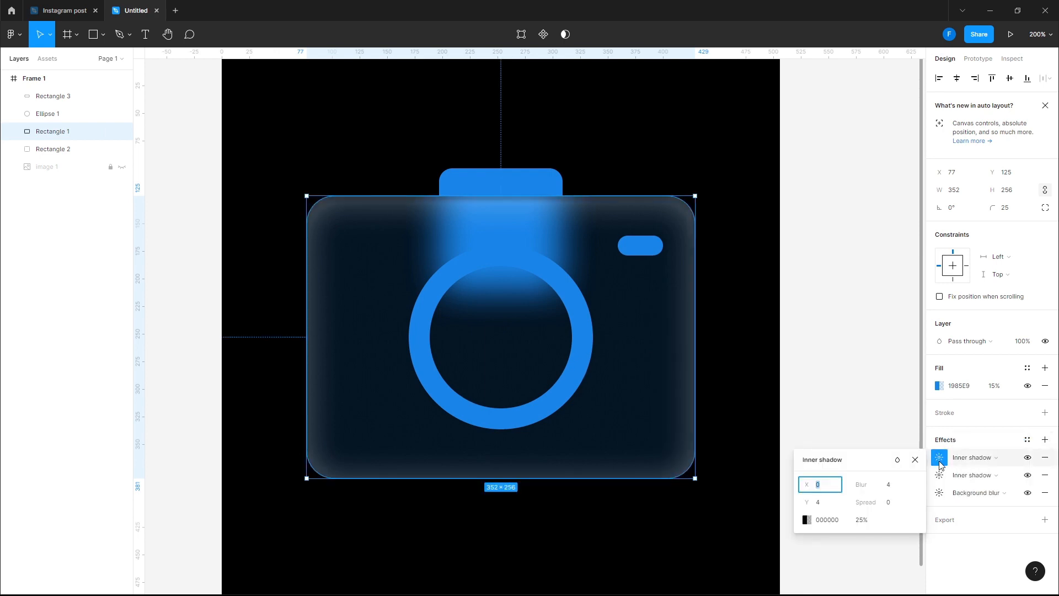
pyautogui.click(808, 524)
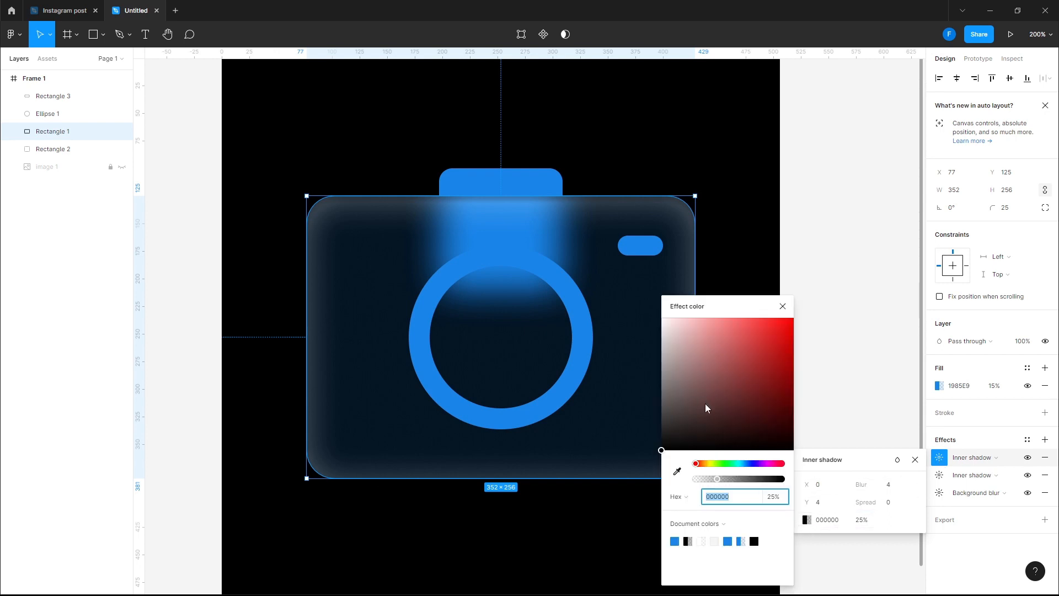
pyautogui.moveTo(705, 403); pyautogui.dragTo(601, 248)
pyautogui.click(862, 519)
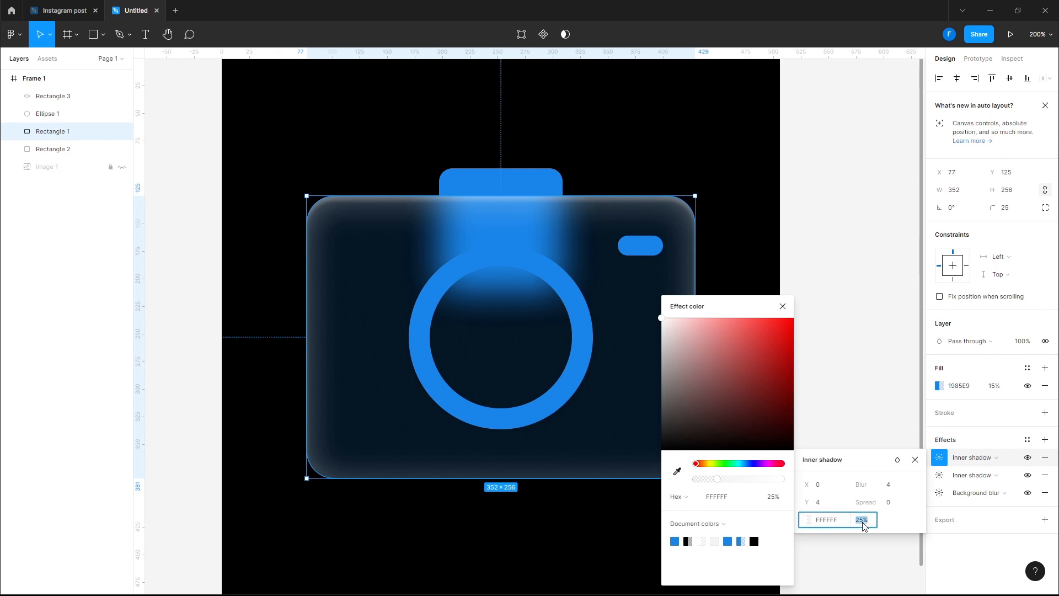
pyautogui.write('15')
pyautogui.press('Return')
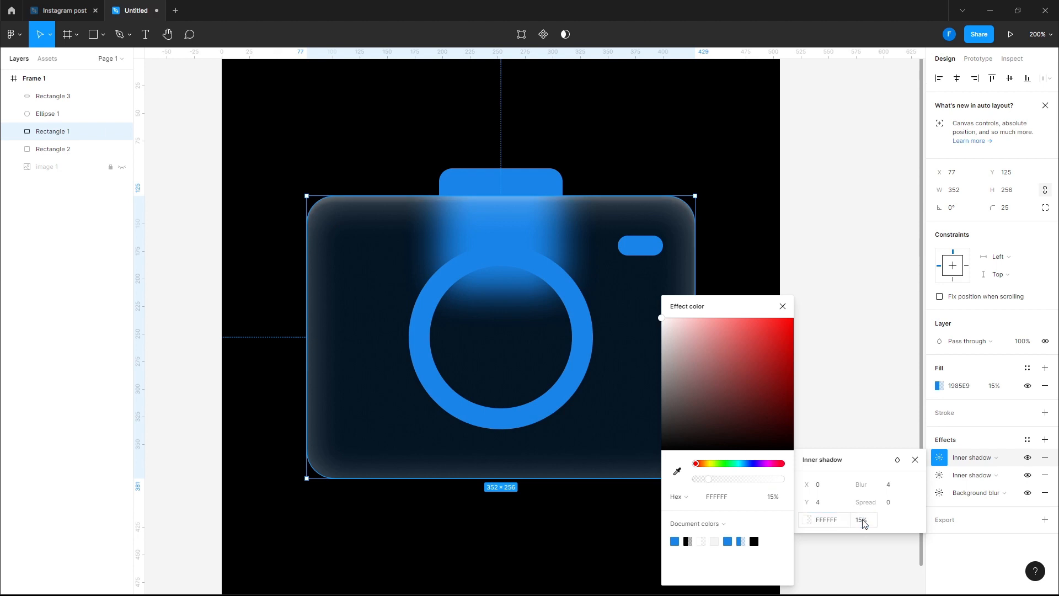
# Add a third inner shadow to the camera body with blur 1 and Y offset 1
pyautogui.click(1045, 440)
pyautogui.click(975, 459)
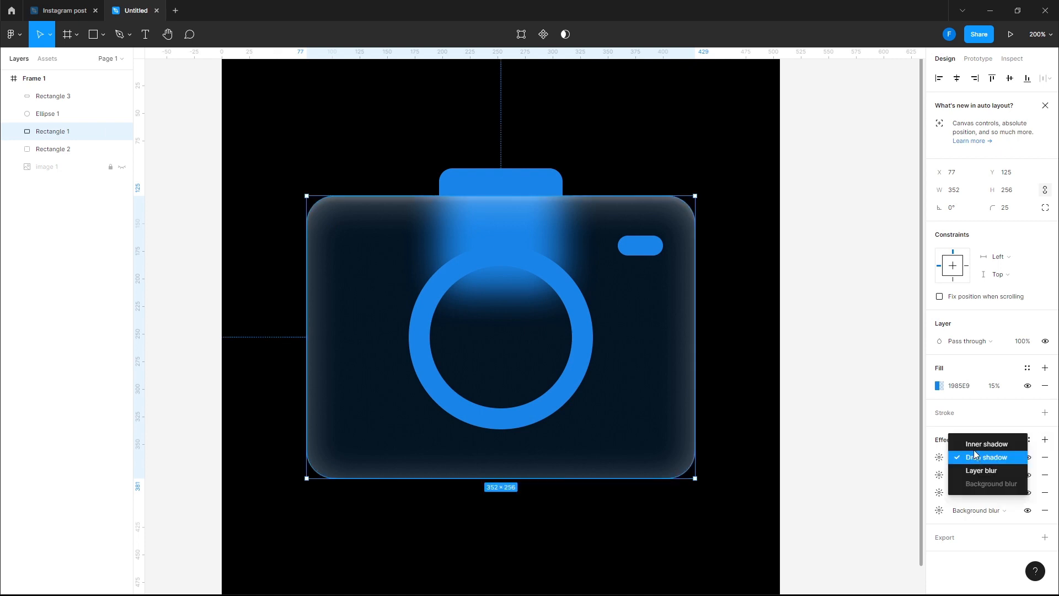
pyautogui.click(975, 441)
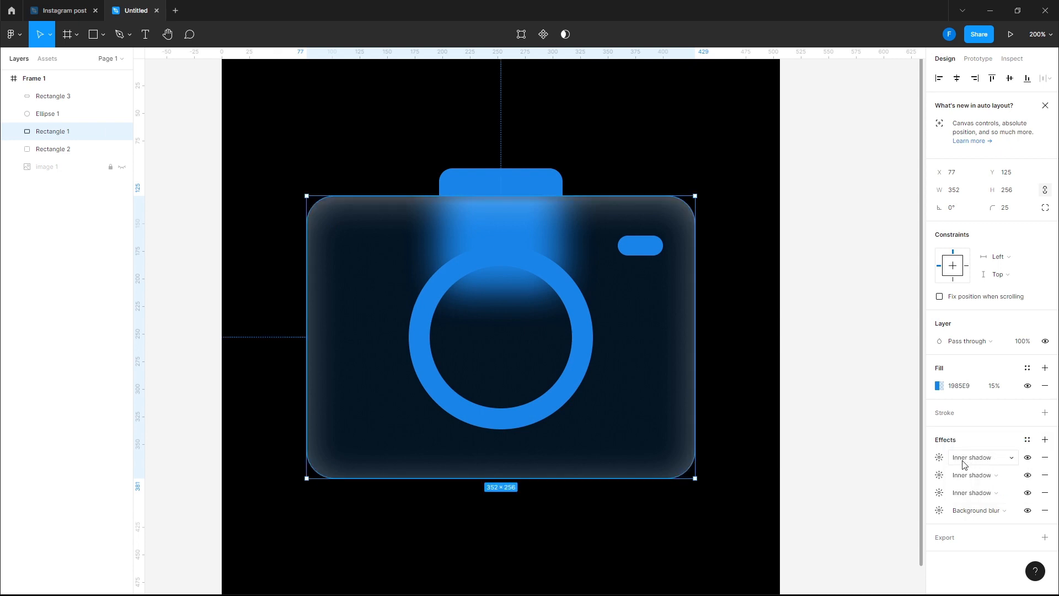
pyautogui.click(940, 457)
pyautogui.click(894, 484)
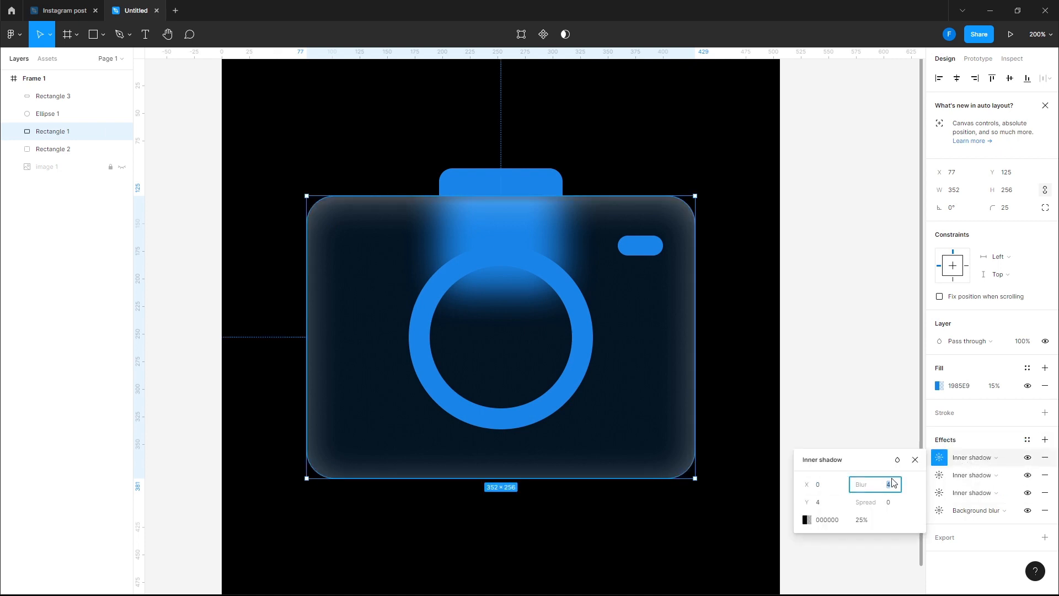
pyautogui.write('1')
pyautogui.click(837, 504)
pyautogui.write('1')
# Set the third inner shadow's colour to white FFFFFF at 100% opacity and deselect the camera body
pyautogui.click(808, 519)
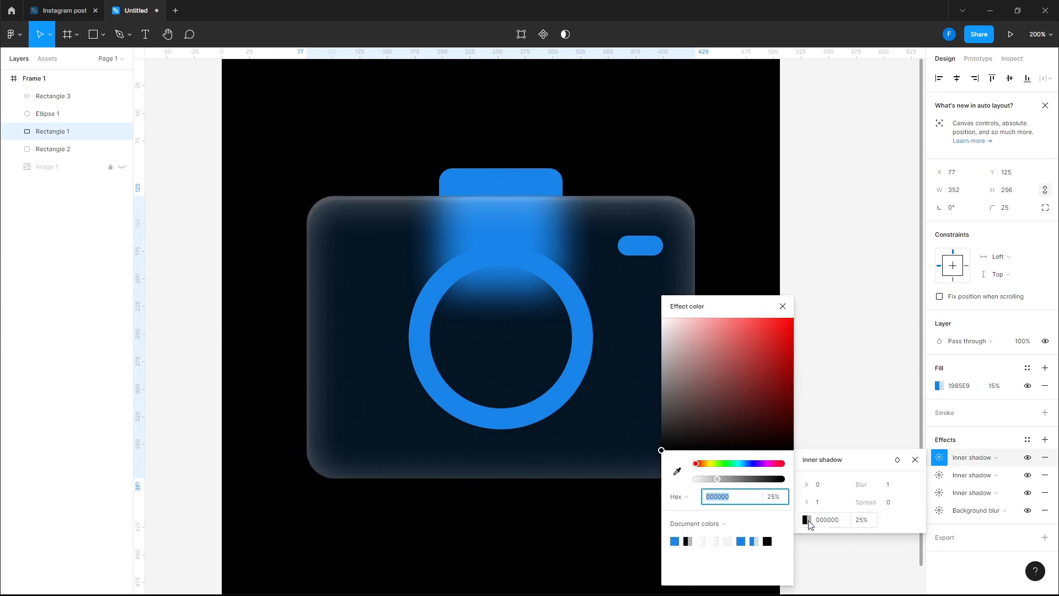
pyautogui.moveTo(697, 398); pyautogui.dragTo(565, 223)
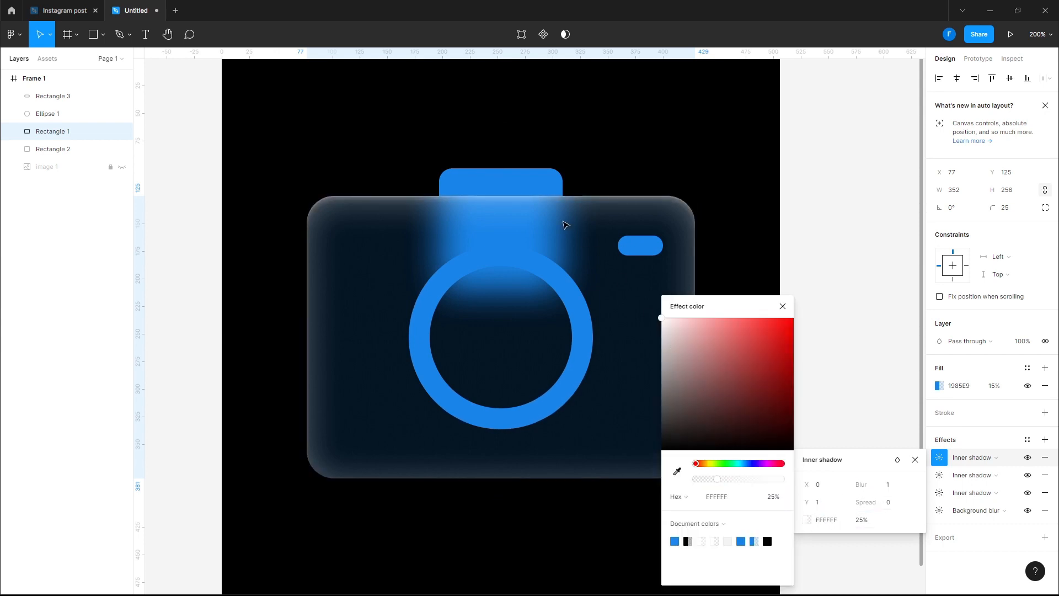
pyautogui.click(864, 520)
pyautogui.write('100')
pyautogui.press('Return')
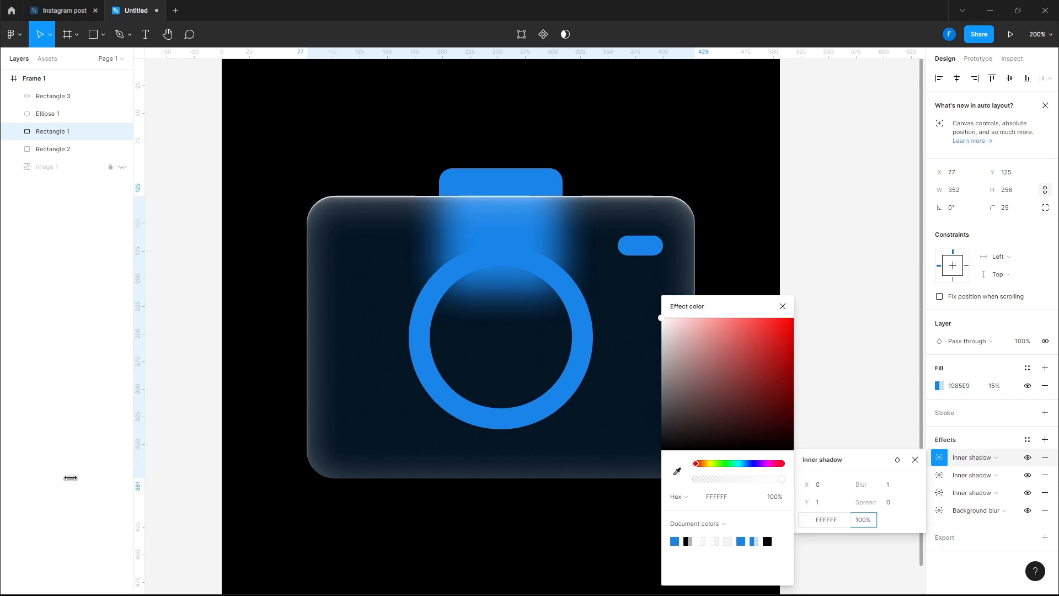
pyautogui.click(757, 219)
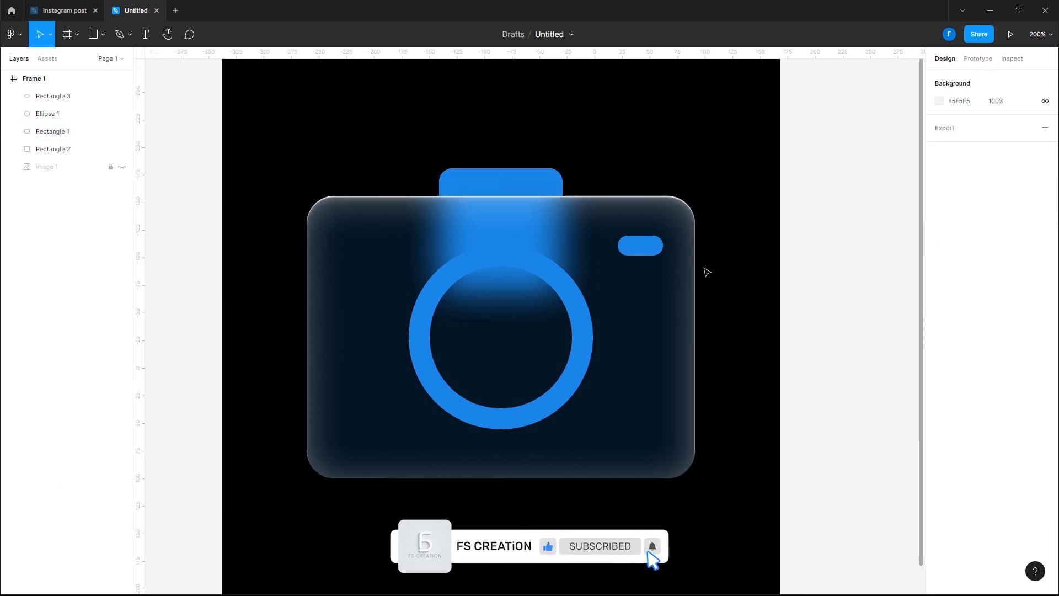
# Shorten the blue block on top of the camera body to 112 × 40, keeping its upper edge in place
pyautogui.click(513, 176)
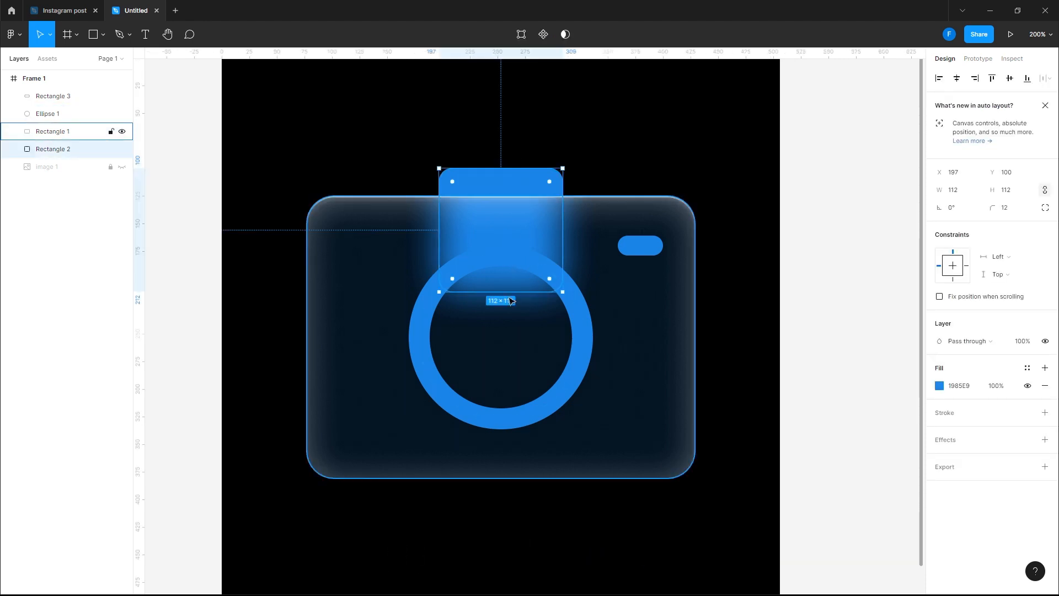
pyautogui.moveTo(508, 291); pyautogui.dragTo(508, 213)
pyautogui.click(648, 166)
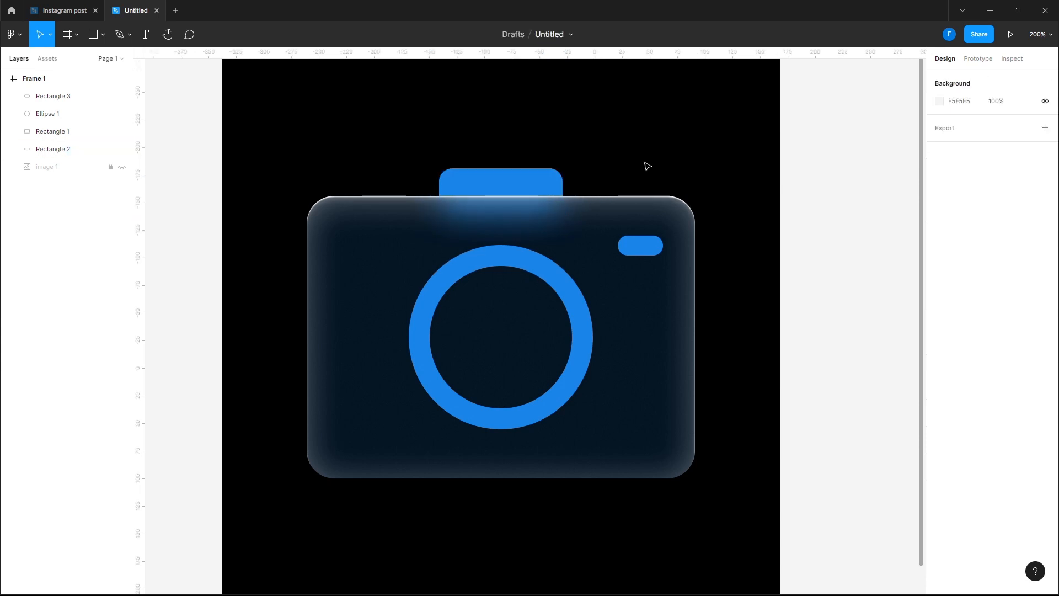
# Duplicate the blue top block and place the copy behind the camera body at its lower edge
pyautogui.click(525, 185)
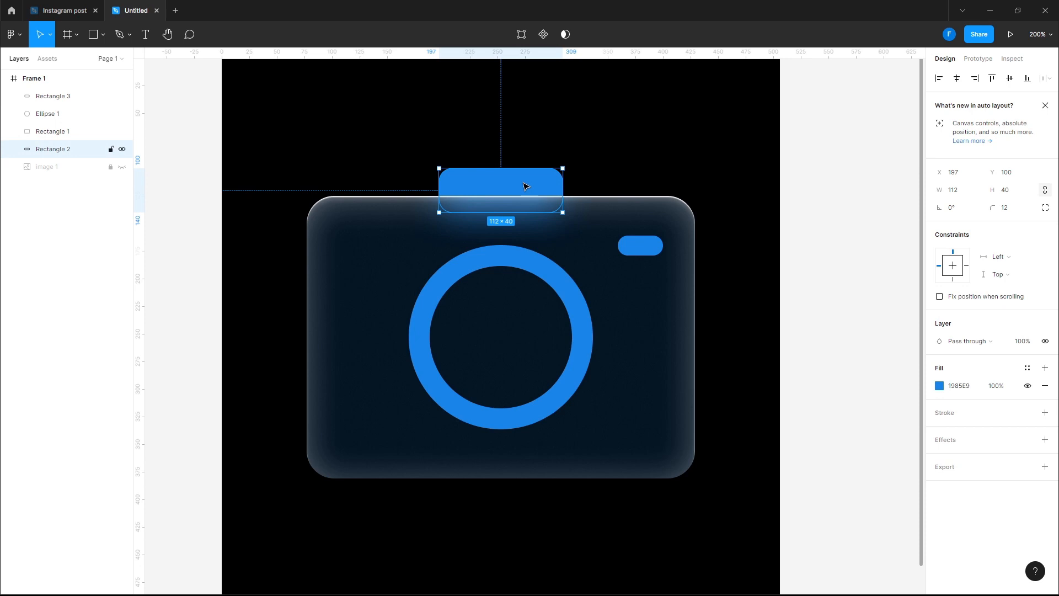
pyautogui.hotkey('ctrl', 'd')
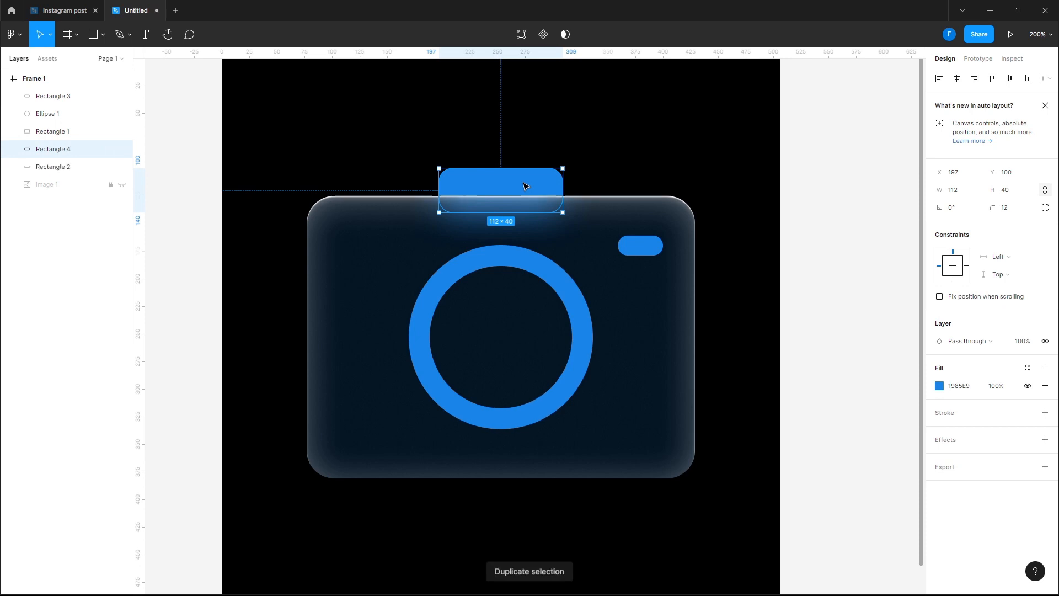
pyautogui.moveTo(525, 185); pyautogui.dragTo(513, 449)
pyautogui.click(563, 497)
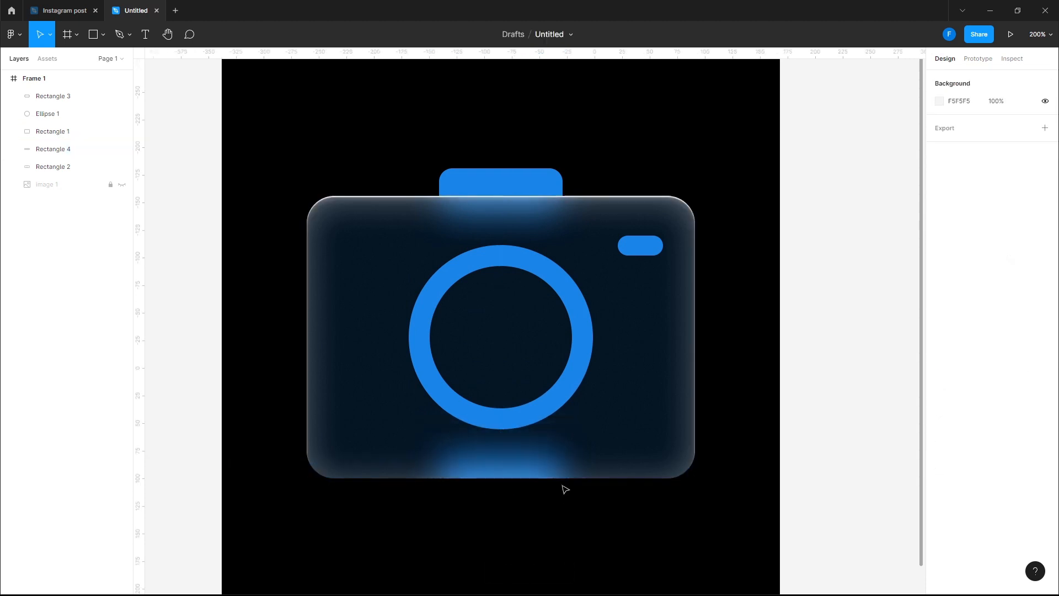
# Duplicate the lens ring and set the copy's stroke colour to white FFFFFF
pyautogui.click(579, 330)
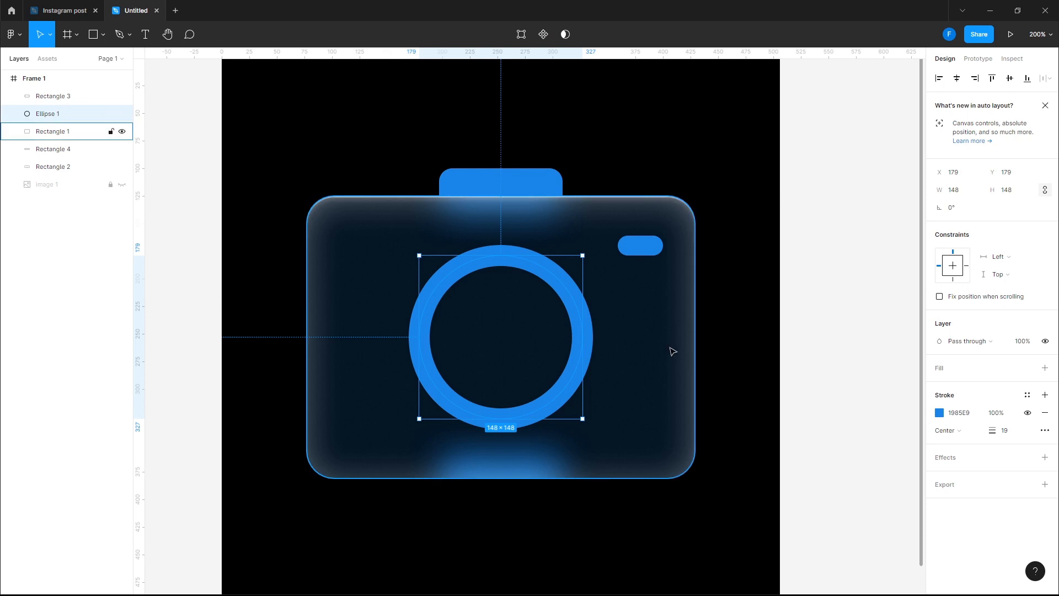
pyautogui.hotkey('ctrl', 'd')
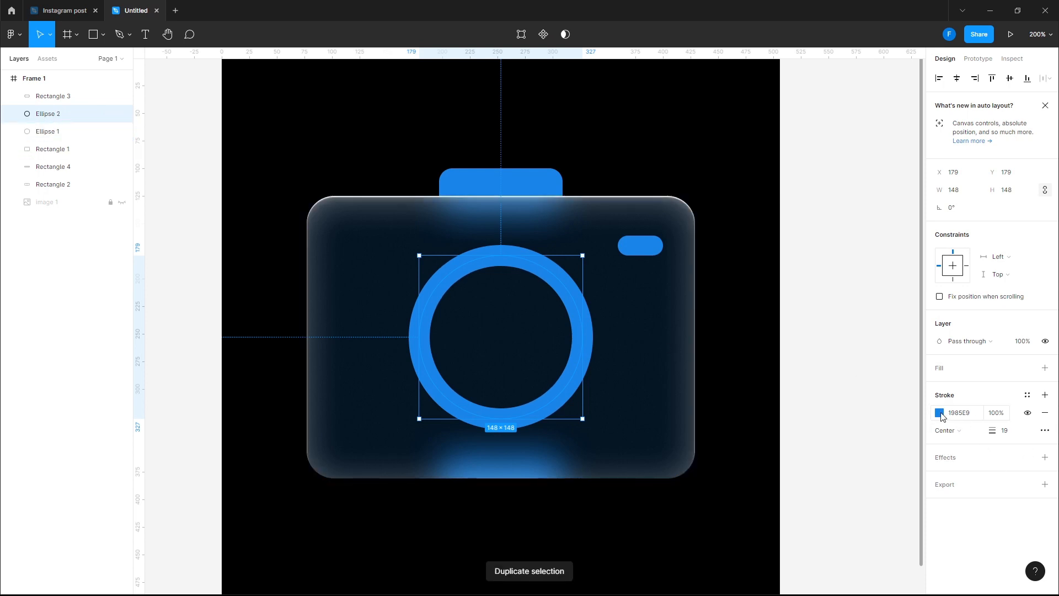
pyautogui.click(940, 413)
pyautogui.write('ffffff')
pyautogui.press('Return')
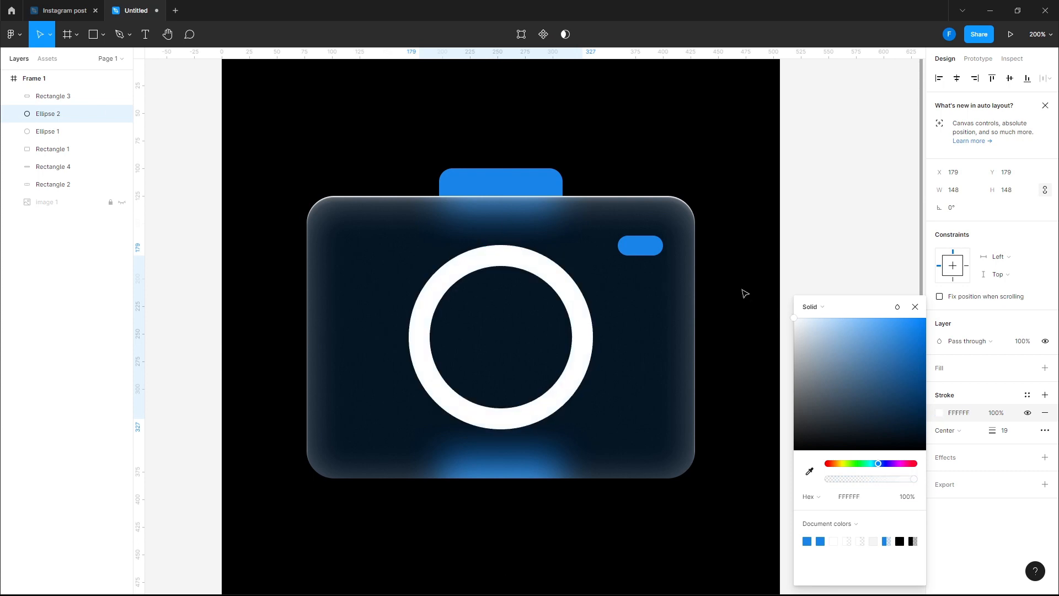
# Set the white ring's stroke width to 1 and enlarge it from its centre to 168 × 168 around the blue lens ring
pyautogui.click(1007, 436)
pyautogui.write('8')
pyautogui.press('Return')
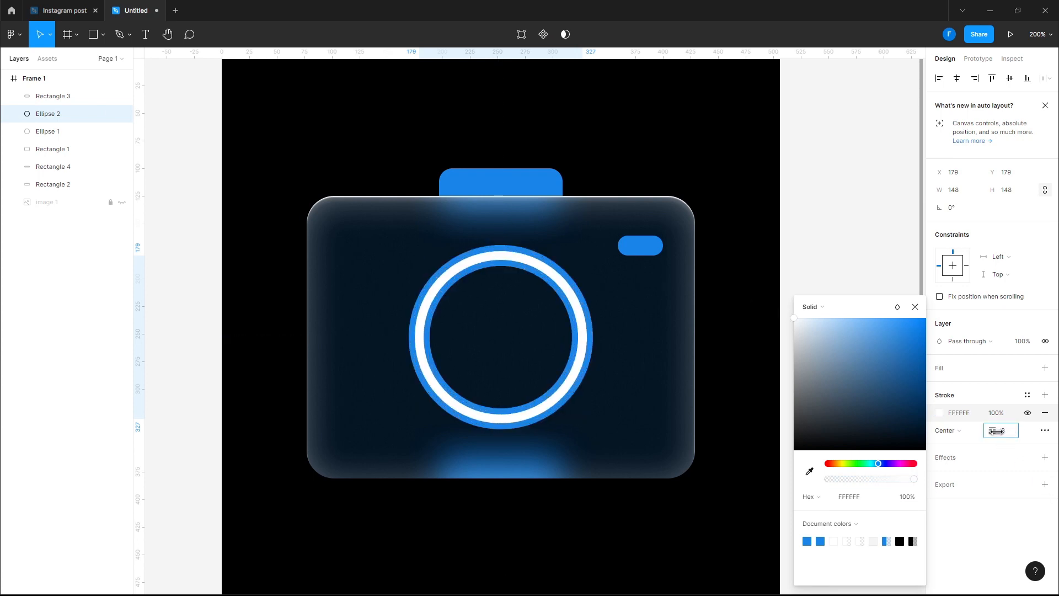
pyautogui.click(1011, 435)
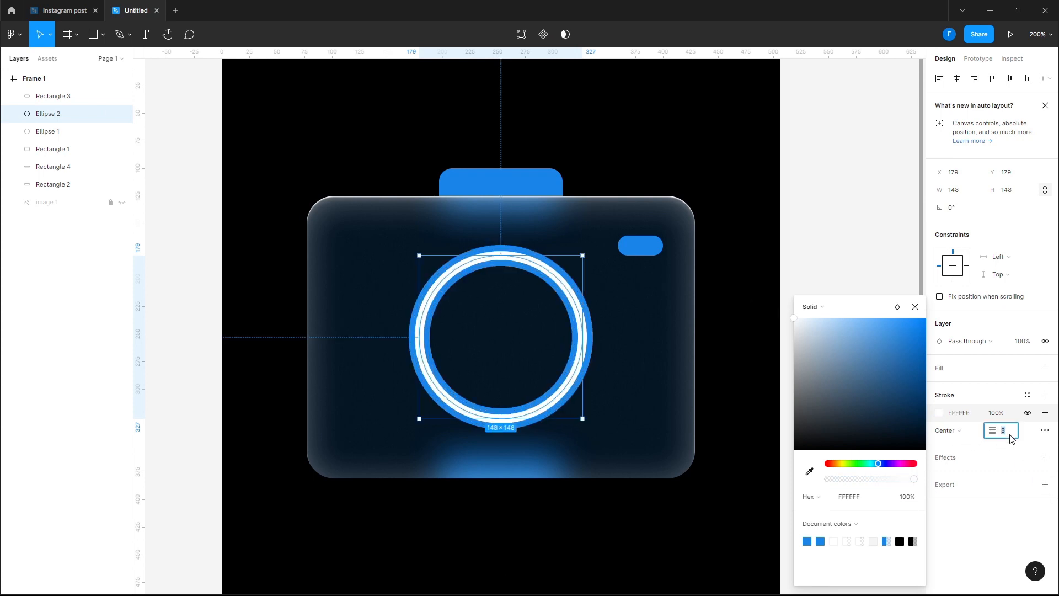
pyautogui.write('1')
pyautogui.press('Return')
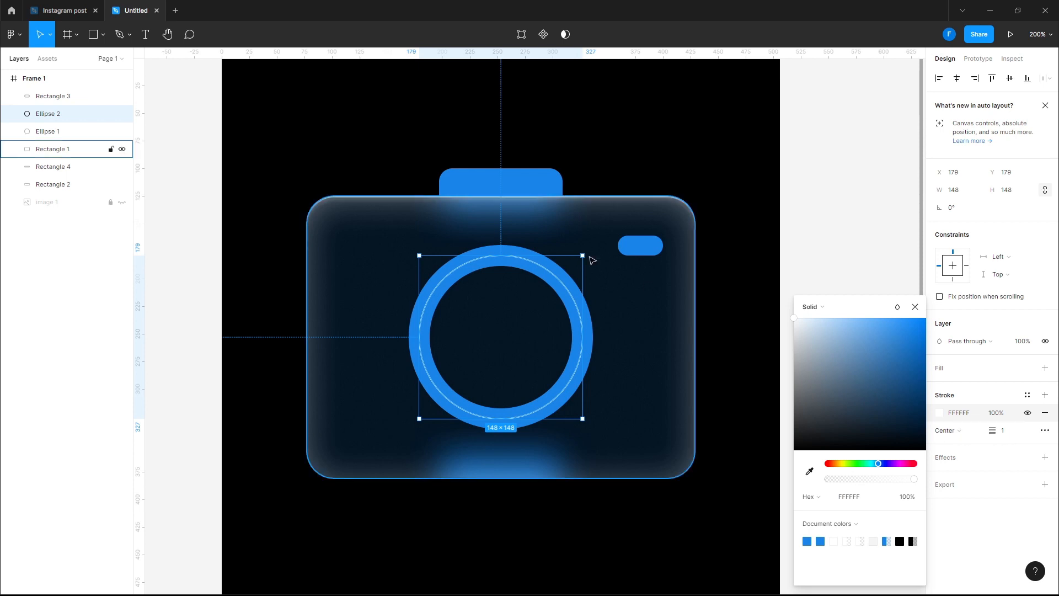
pyautogui.moveTo(583, 264); pyautogui.dragTo(594, 252)
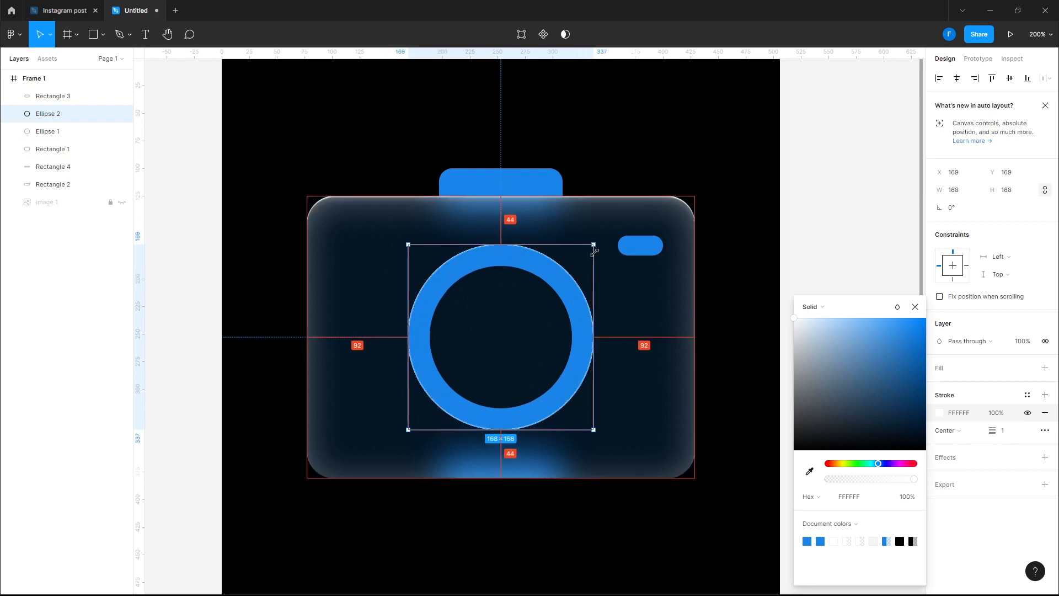
# Change the thin white ring's stroke to a linear gradient running diagonally, with its opaque white end at the lens's lower right
pyautogui.click(843, 309)
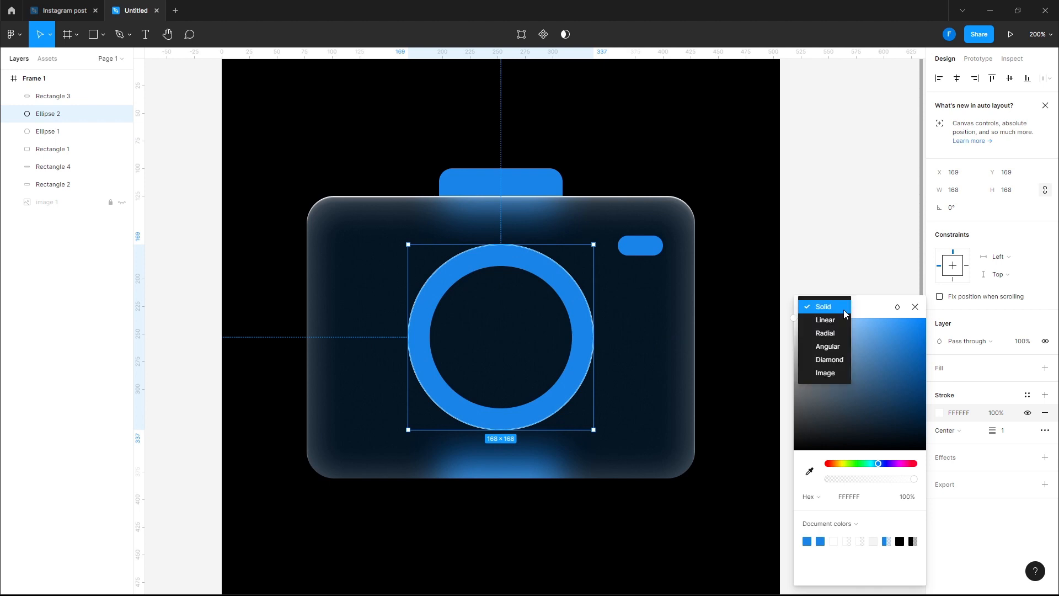
pyautogui.click(839, 319)
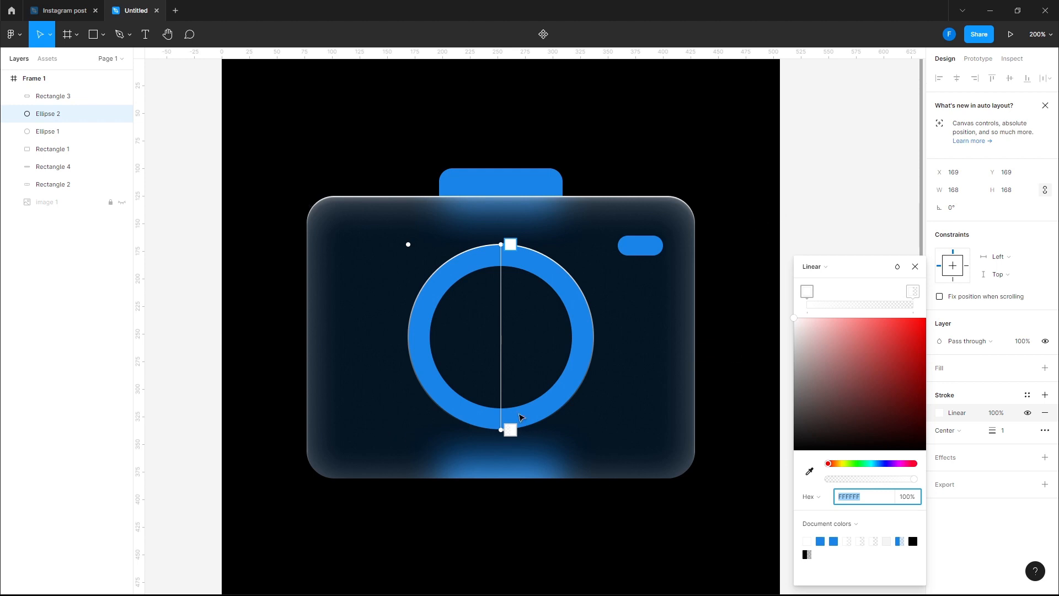
pyautogui.moveTo(501, 242)
pyautogui.mouseDown()
pyautogui.moveTo(535, 355)
pyautogui.moveTo(536, 424)
pyautogui.moveTo(440, 248)
pyautogui.moveTo(444, 270)
pyautogui.mouseUp()
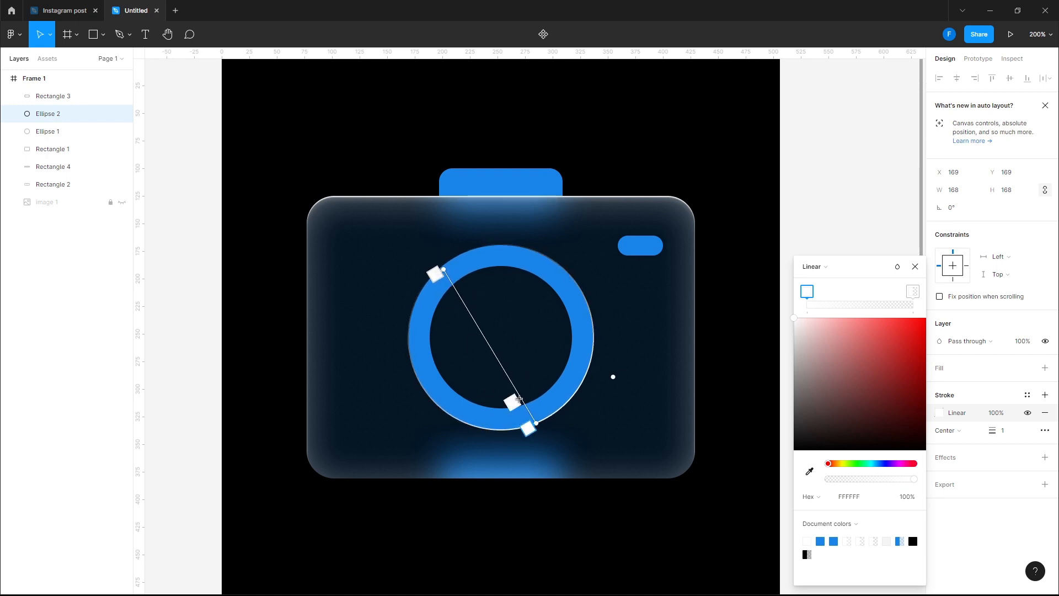
pyautogui.press('Escape')
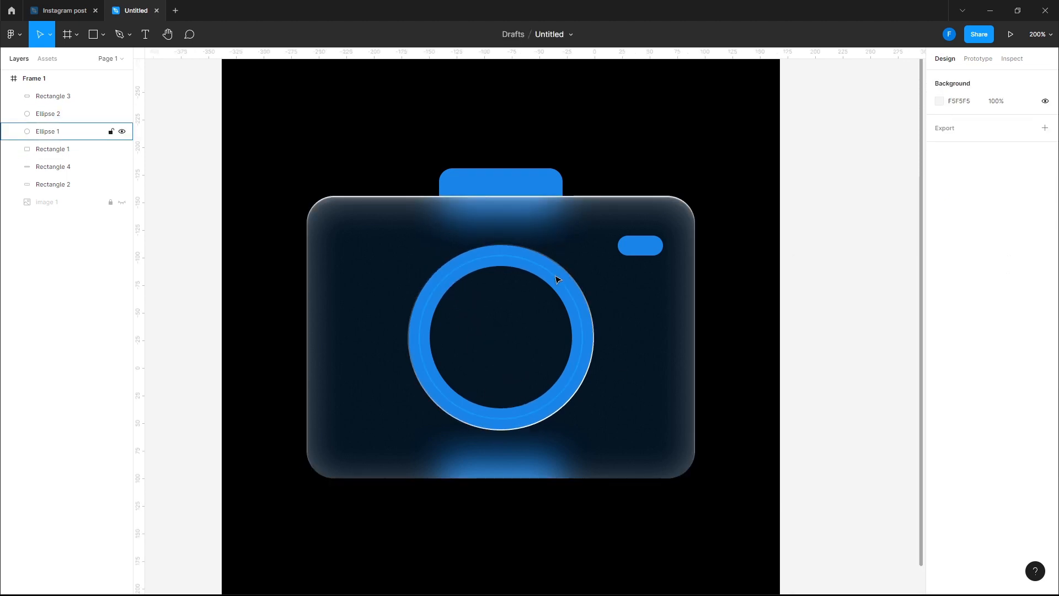
# Duplicate the blue lens ring and move the copy directly beneath the camera body in the layer order
pyautogui.click(557, 280)
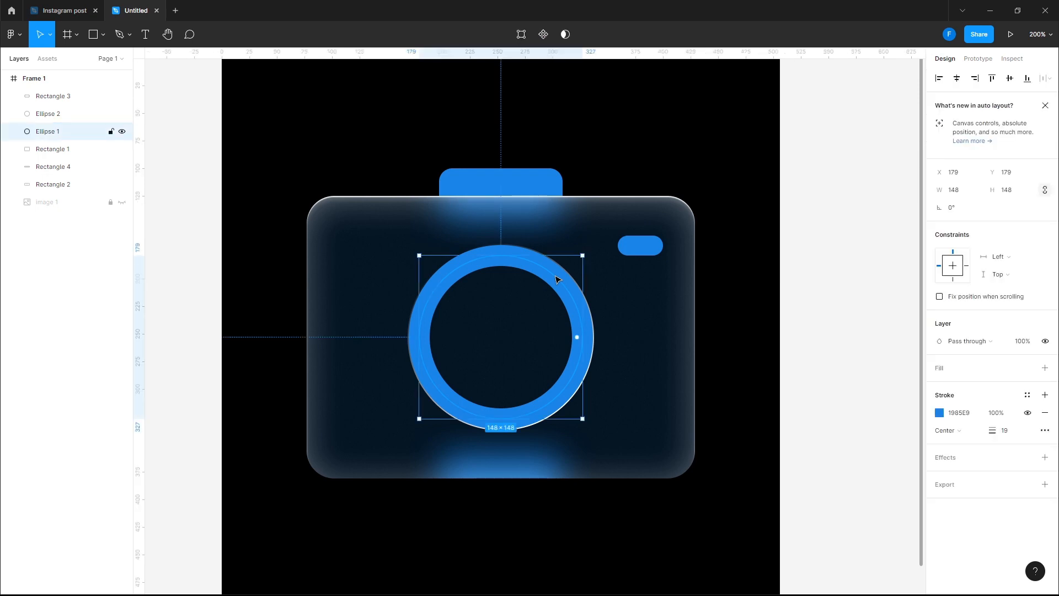
pyautogui.hotkey('ctrl', 'd')
pyautogui.moveTo(87, 134); pyautogui.dragTo(86, 177)
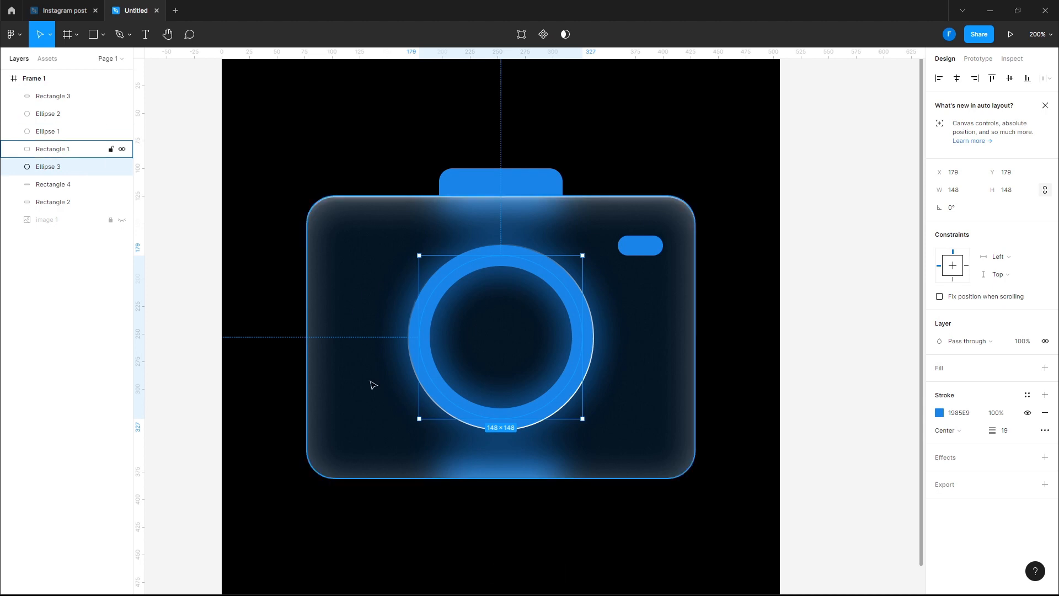
pyautogui.click(837, 389)
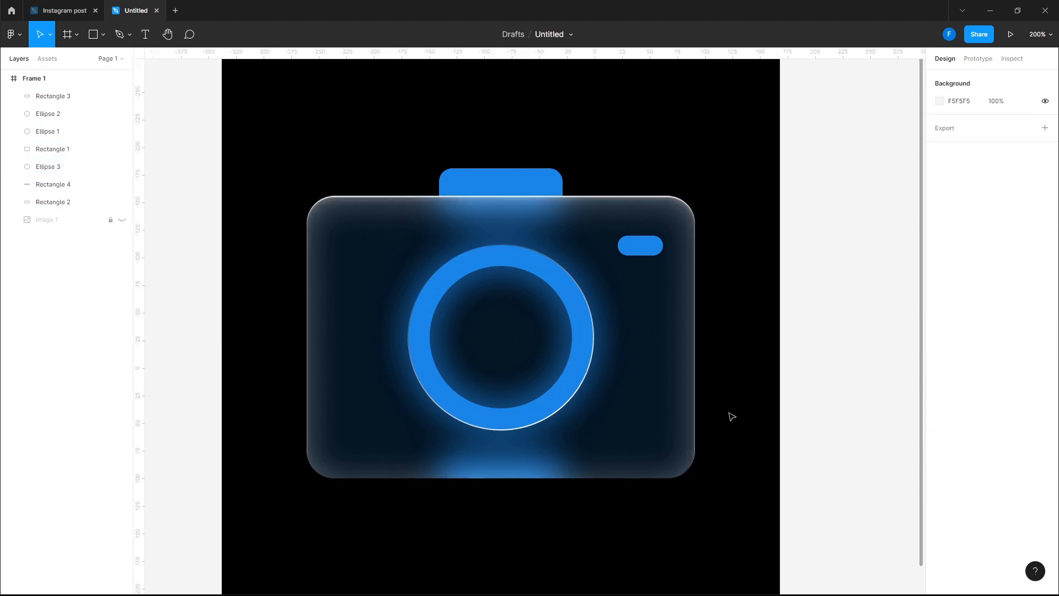